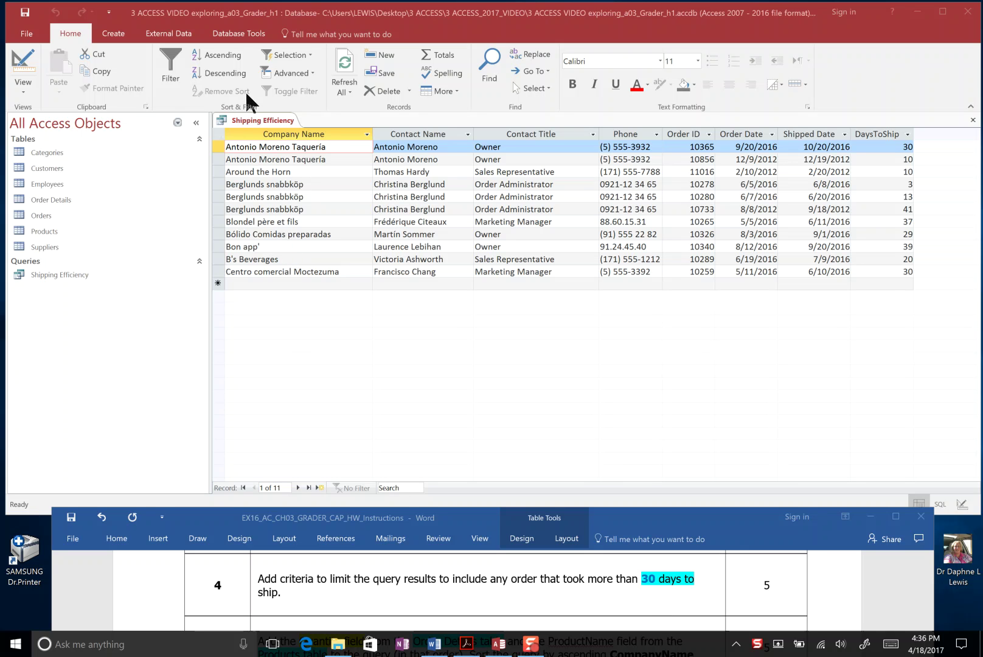
Step: Switch the Shipping Efficiency query from its results to Design View using the View list
click(247, 115)
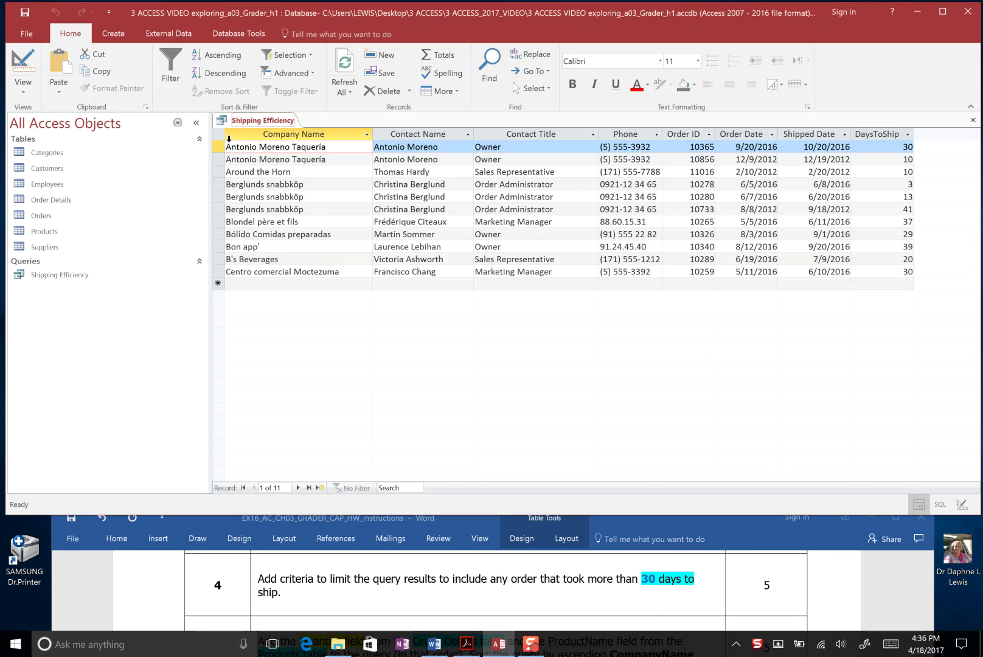
click(26, 82)
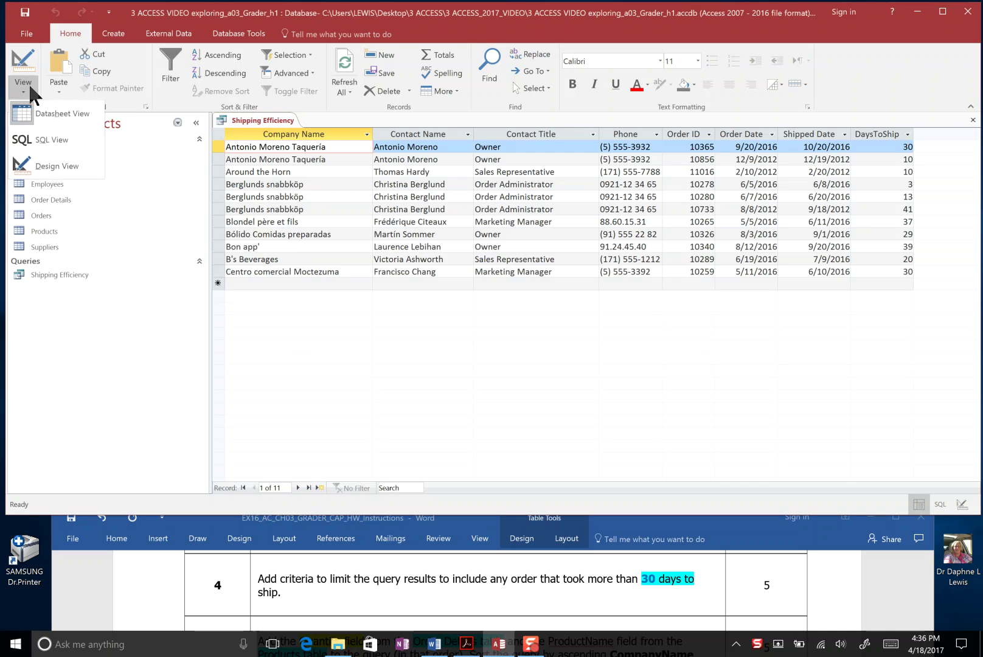
click(38, 170)
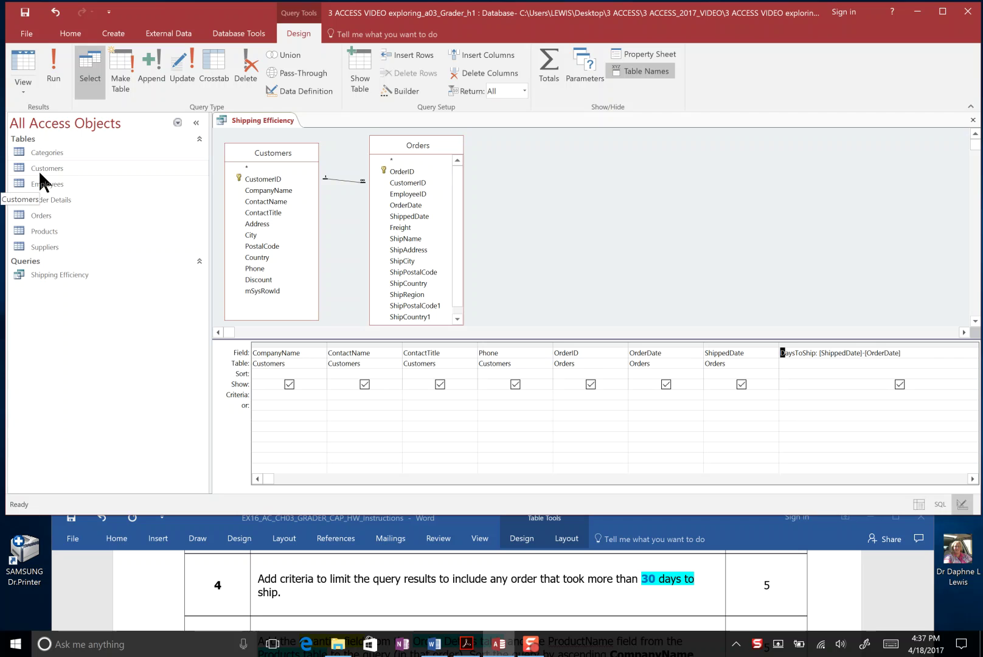
Step: Enter the criterion >30 in the DaysToShip column's Criteria cell
click(788, 395)
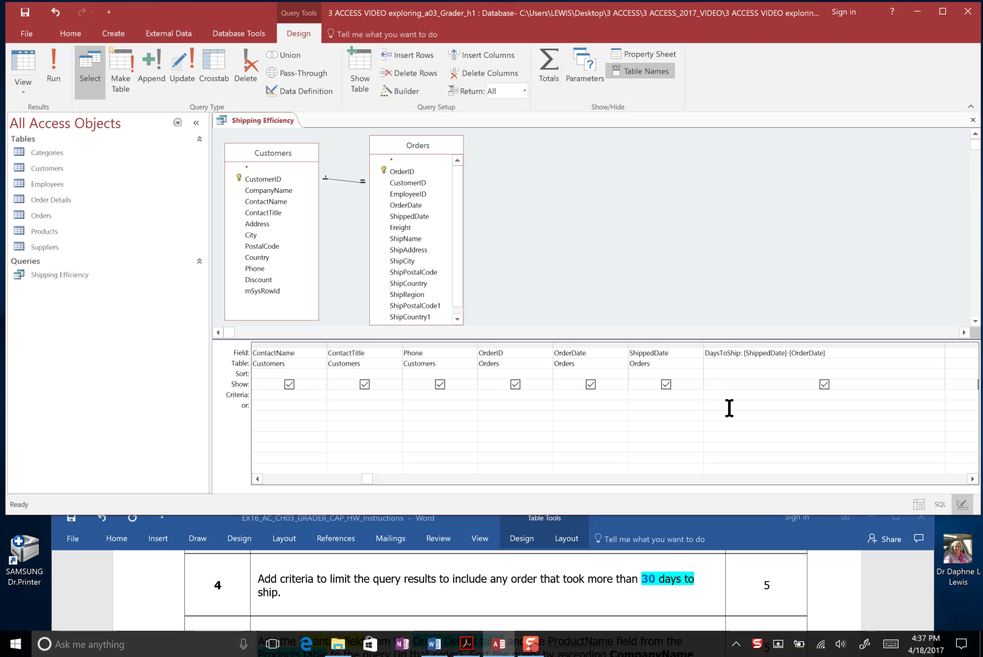
text(>30)
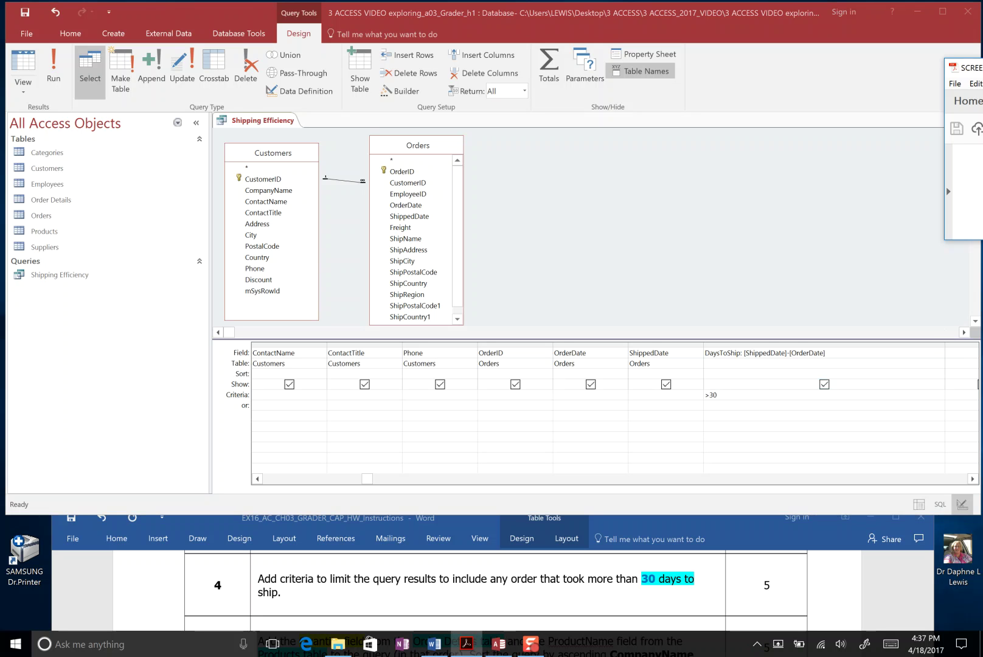
drag(982, 37, 494, 1)
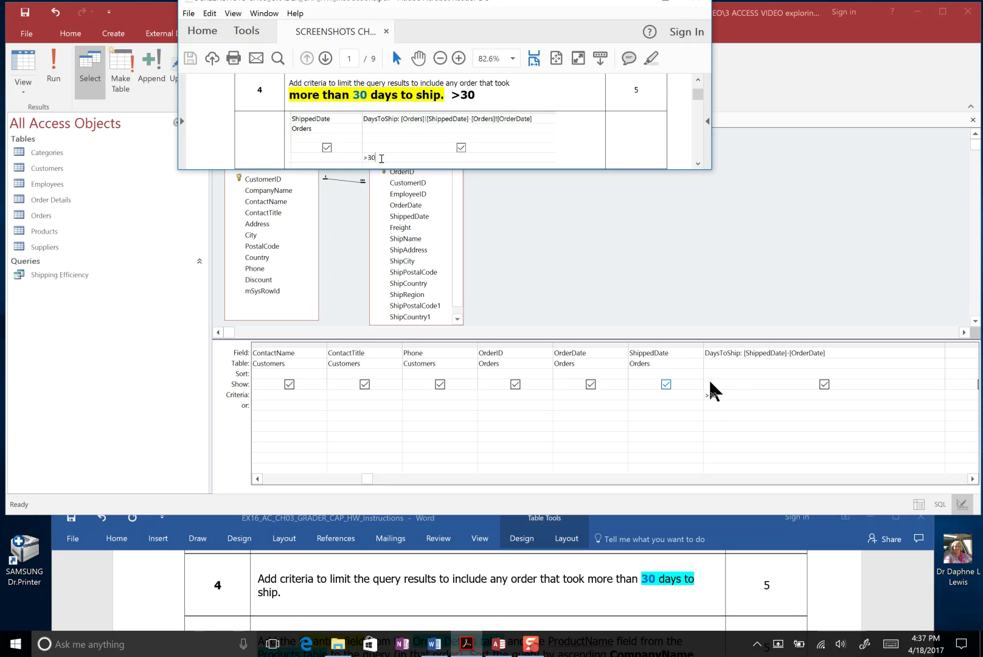
drag(428, 2, 982, 149)
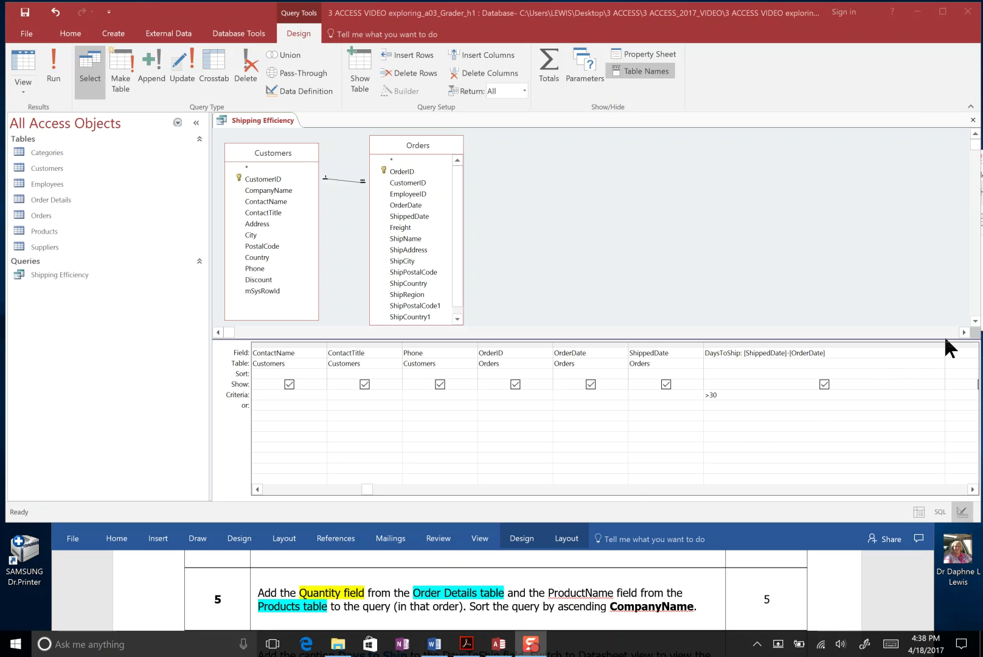
Step: Narrow the DaysToShip column and select the next empty Field cell
click(950, 346)
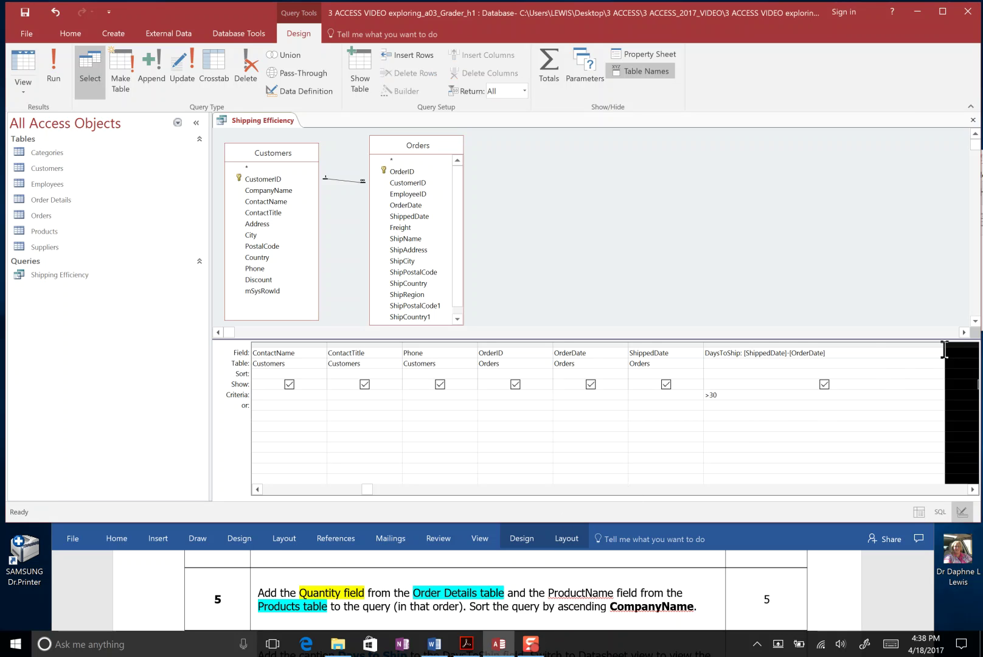
click(948, 353)
drag(870, 347, 764, 347)
click(774, 352)
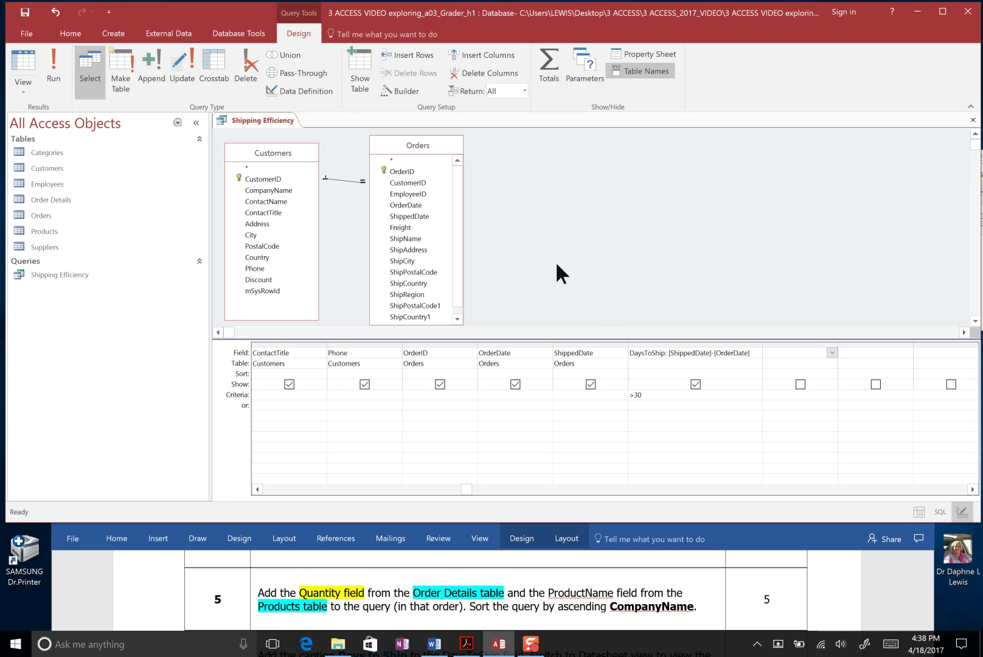
Step: Add the Order Details and Products tables from Show Table, then close it
click(364, 69)
drag(481, 313, 827, 49)
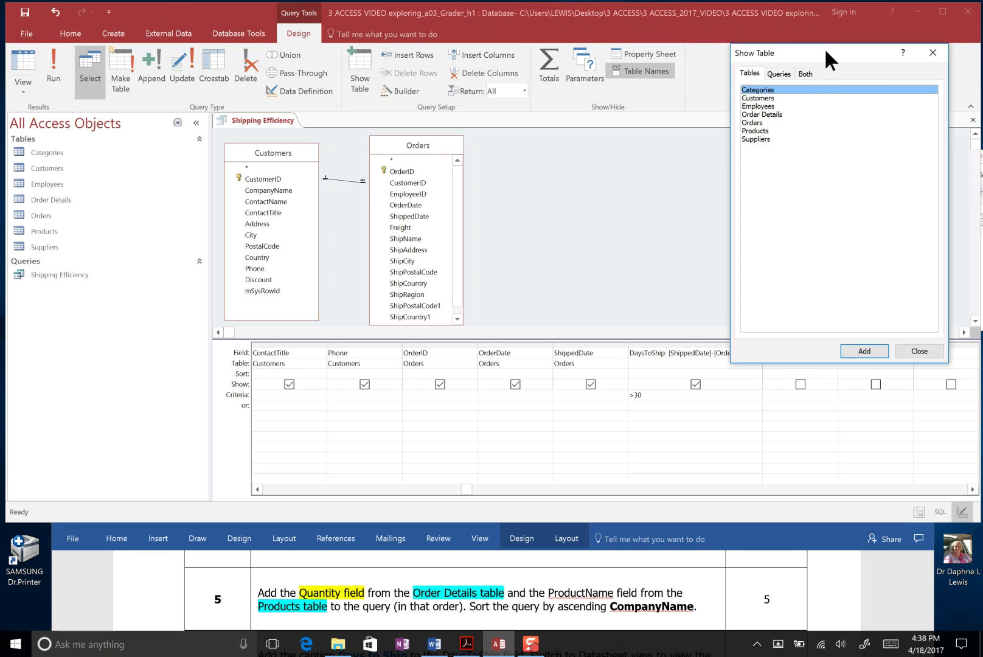
double_click(769, 115)
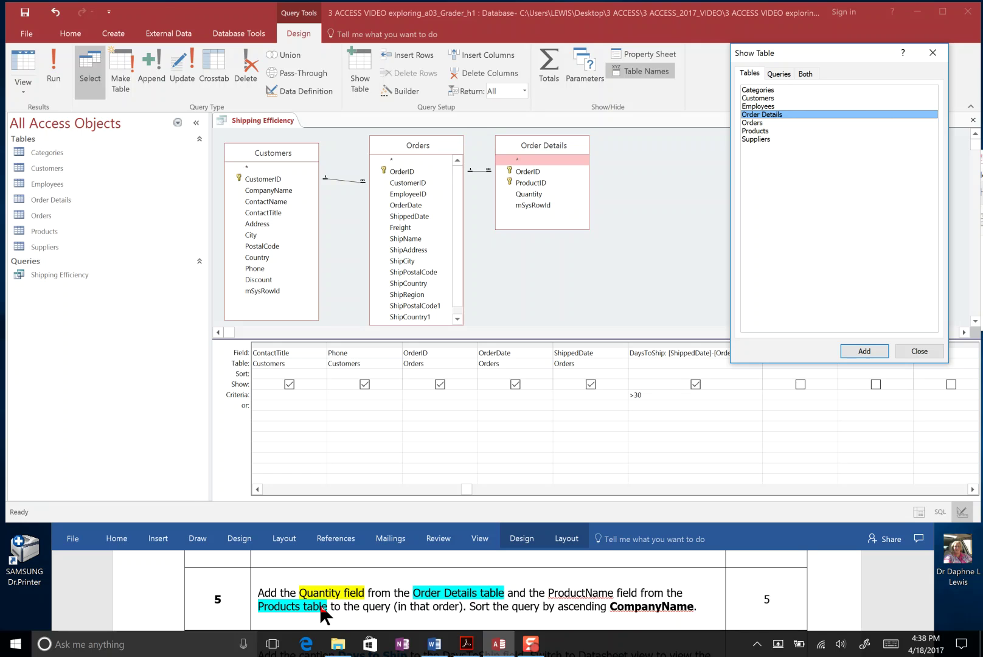
double_click(769, 130)
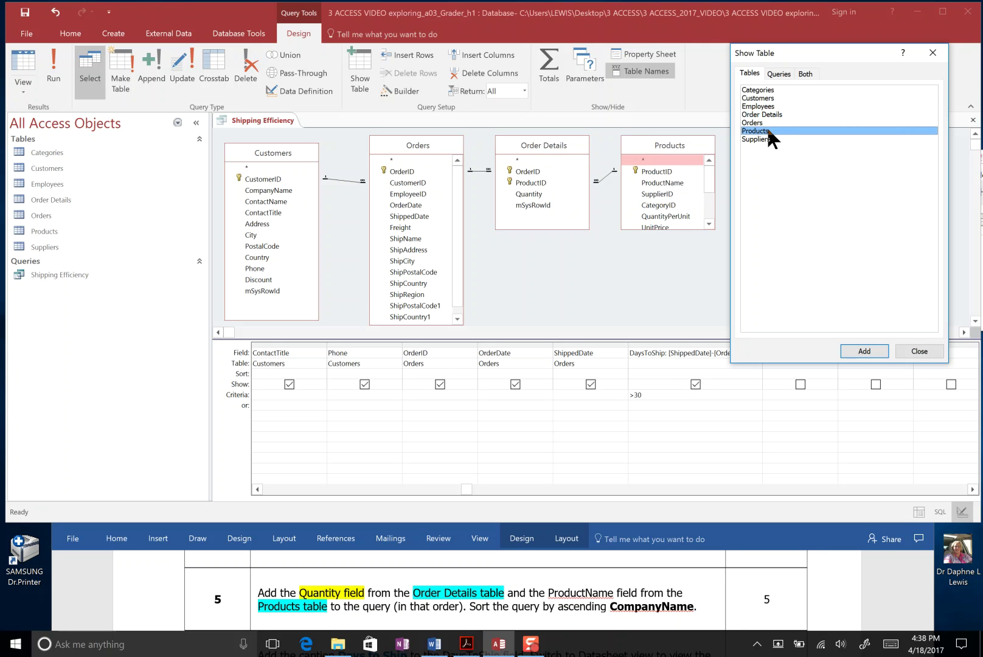
click(922, 350)
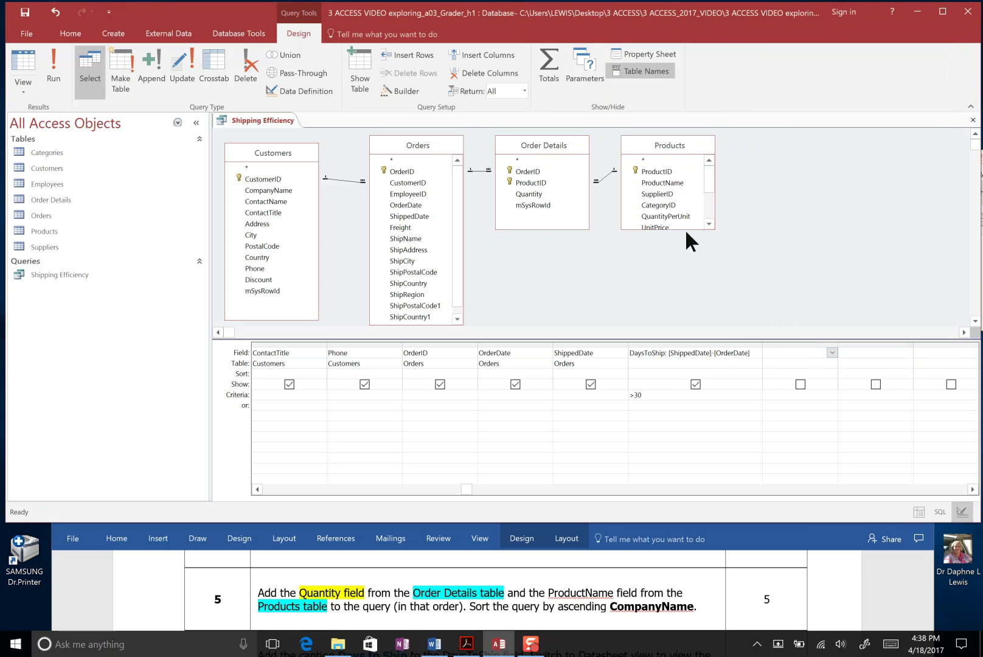
Step: Enlarge the Products and Order Details boxes and add Quantity to the grid
drag(688, 229, 691, 326)
drag(573, 230, 583, 320)
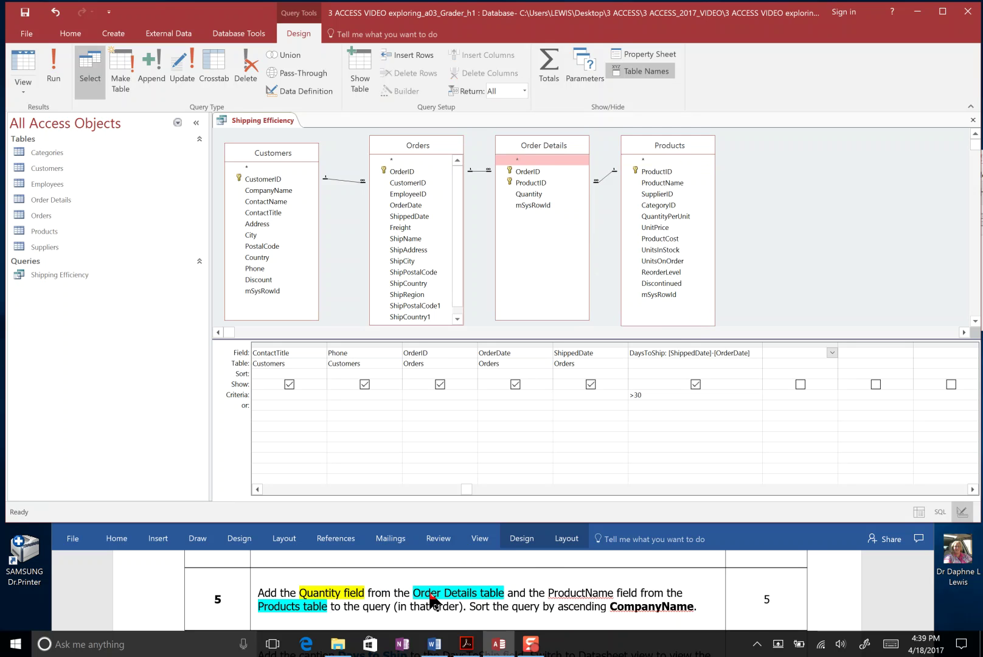
double_click(534, 195)
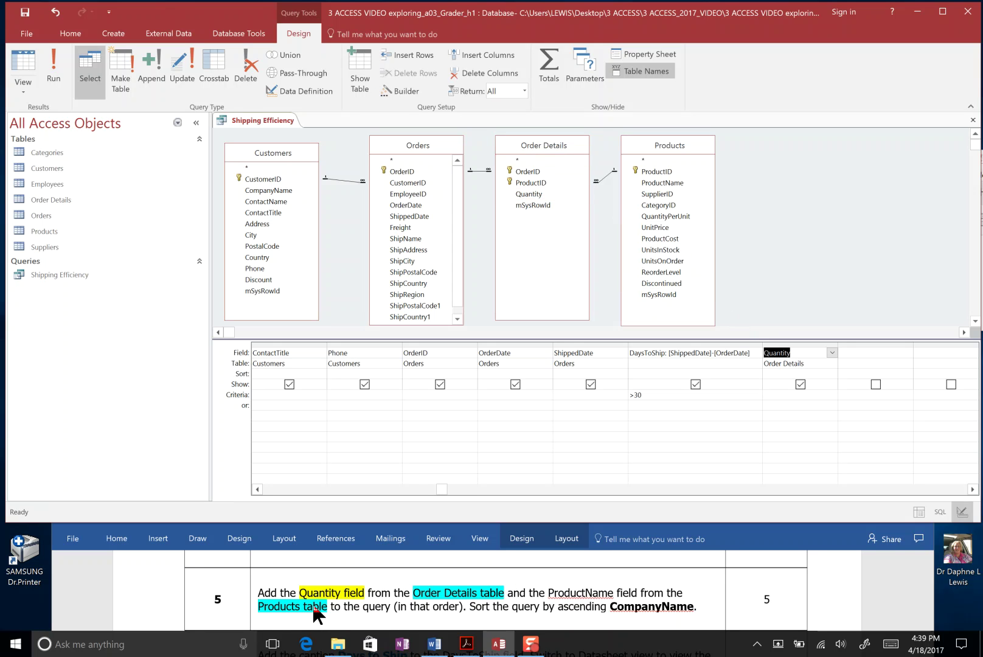
Step: Highlight ProductName yellow in the Word instructions and add ProductName from Products to the grid
click(621, 591)
drag(615, 590, 549, 589)
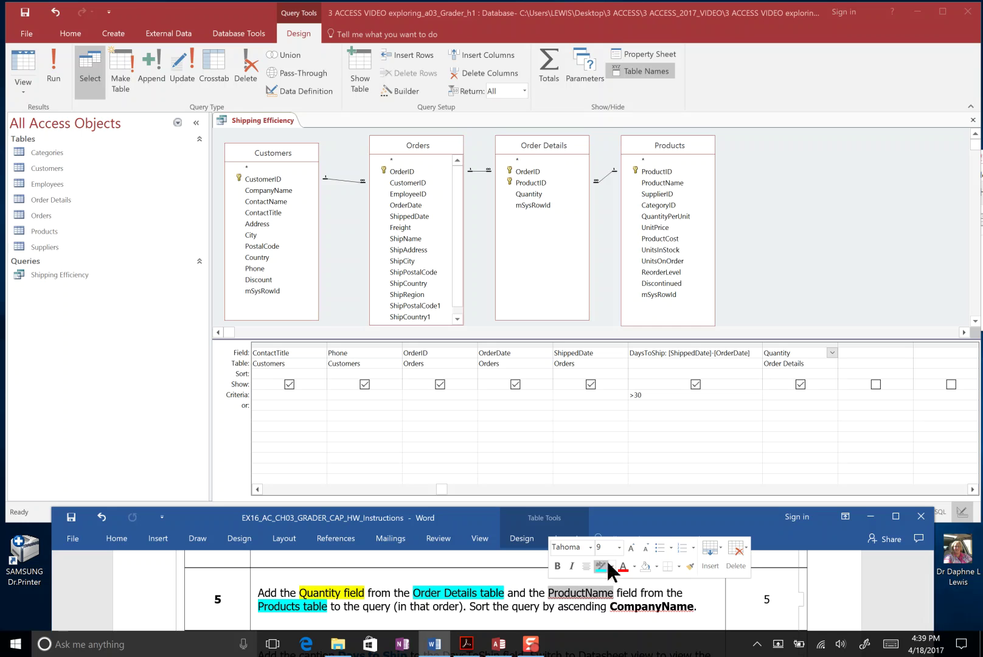
click(613, 567)
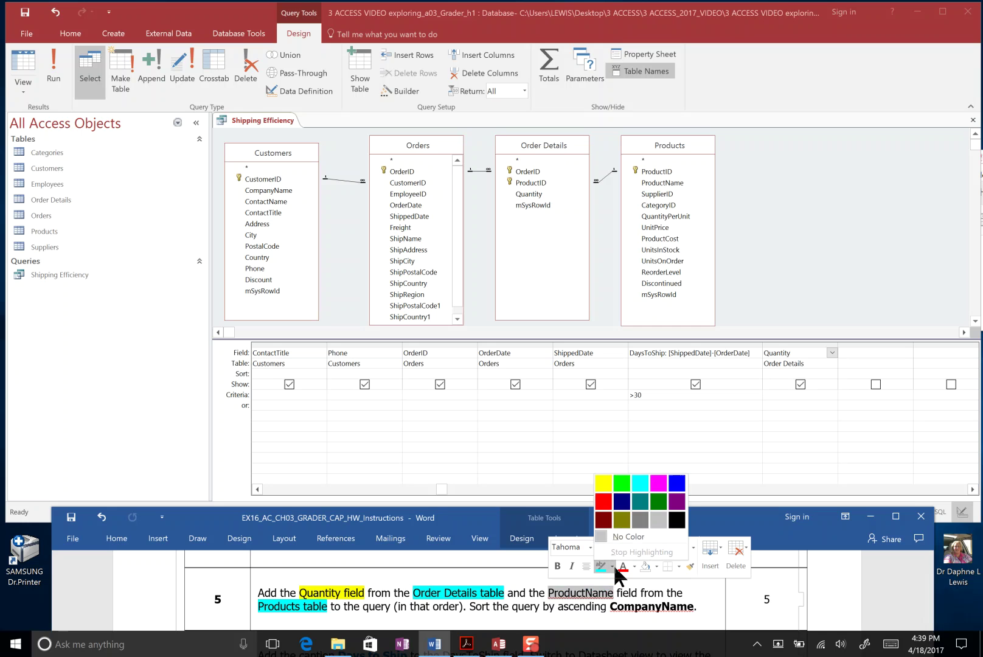
click(605, 485)
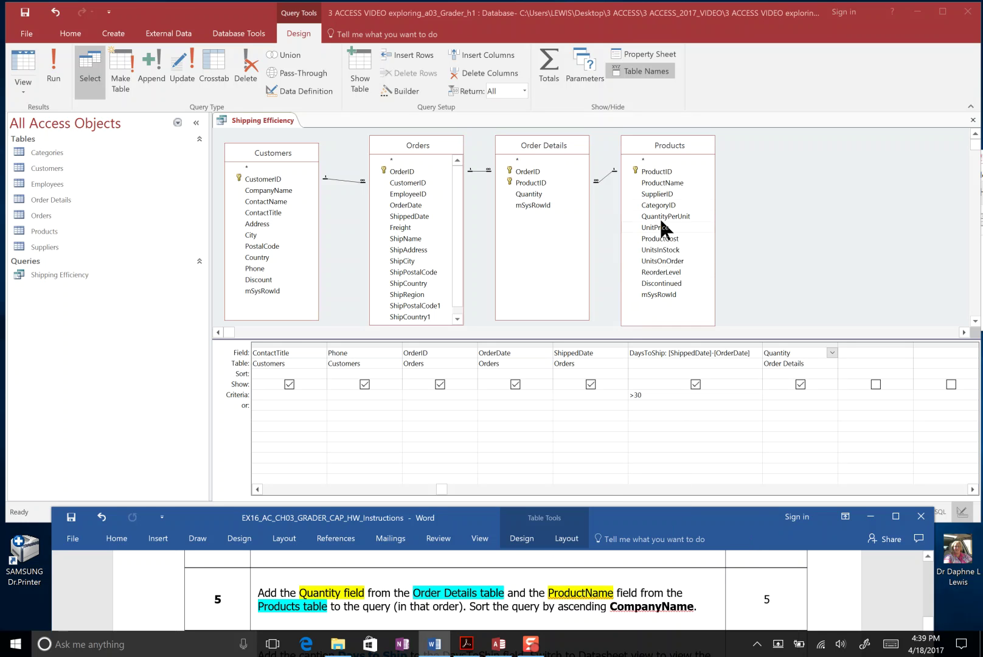
double_click(676, 182)
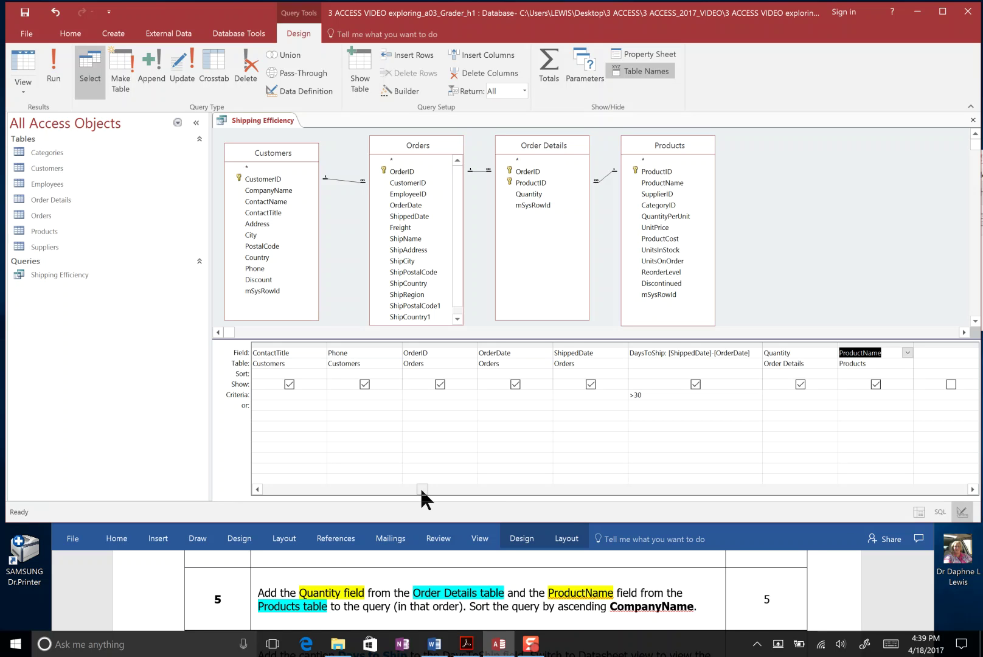
drag(420, 488, 254, 482)
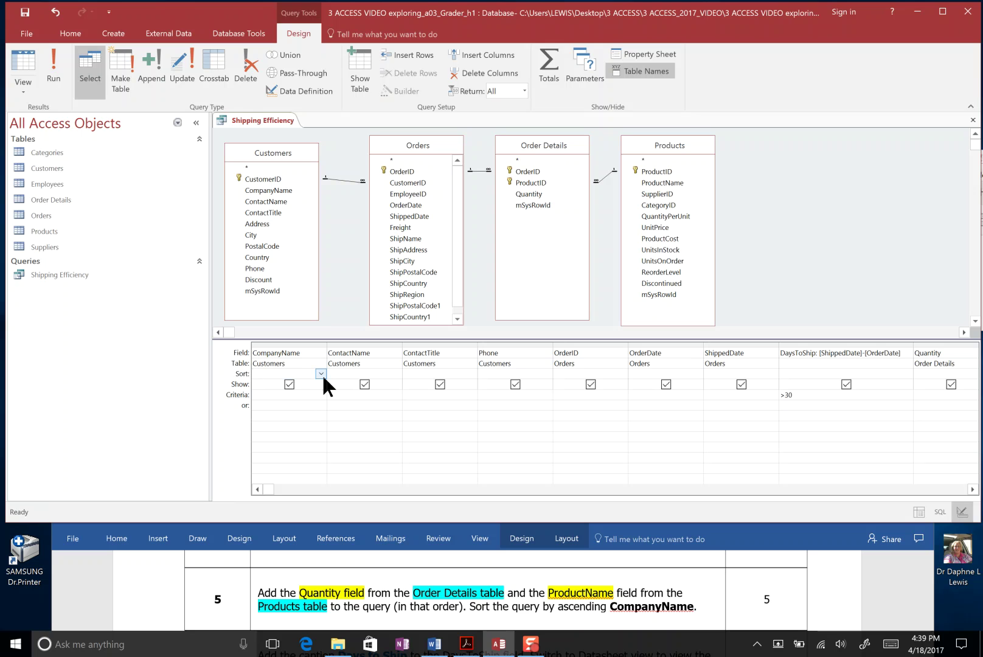
Step: Set the CompanyName column's Sort to Ascending and select the DaysToShip field
click(320, 373)
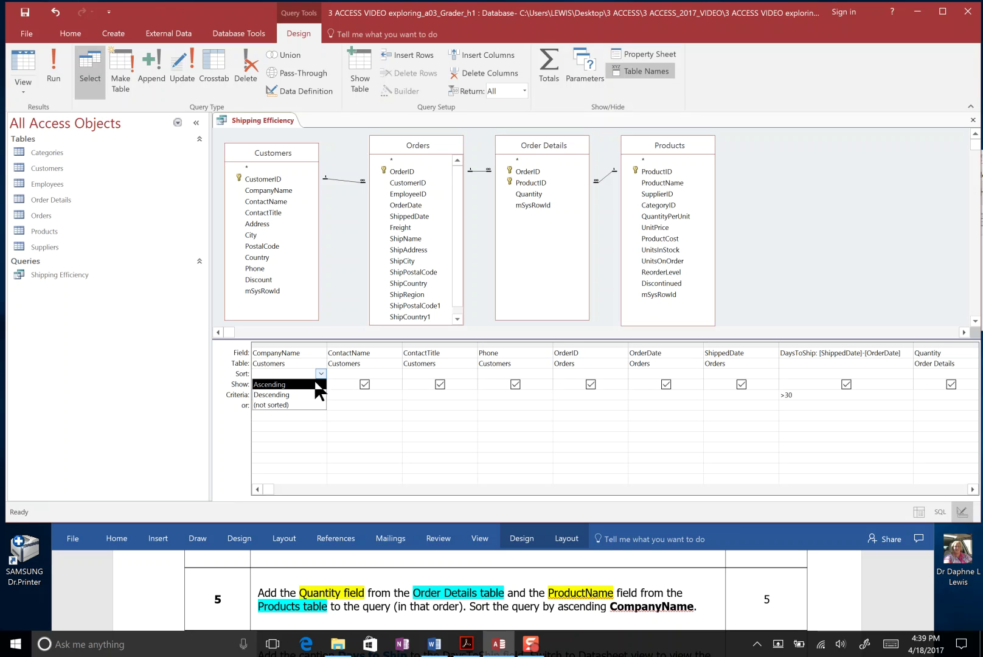
click(314, 385)
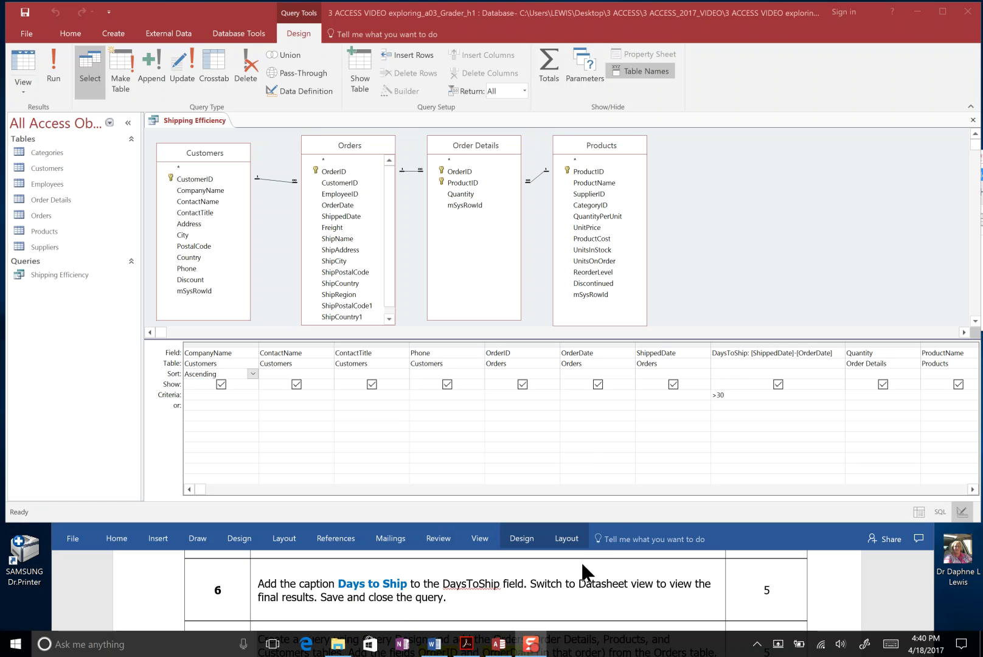
click(729, 353)
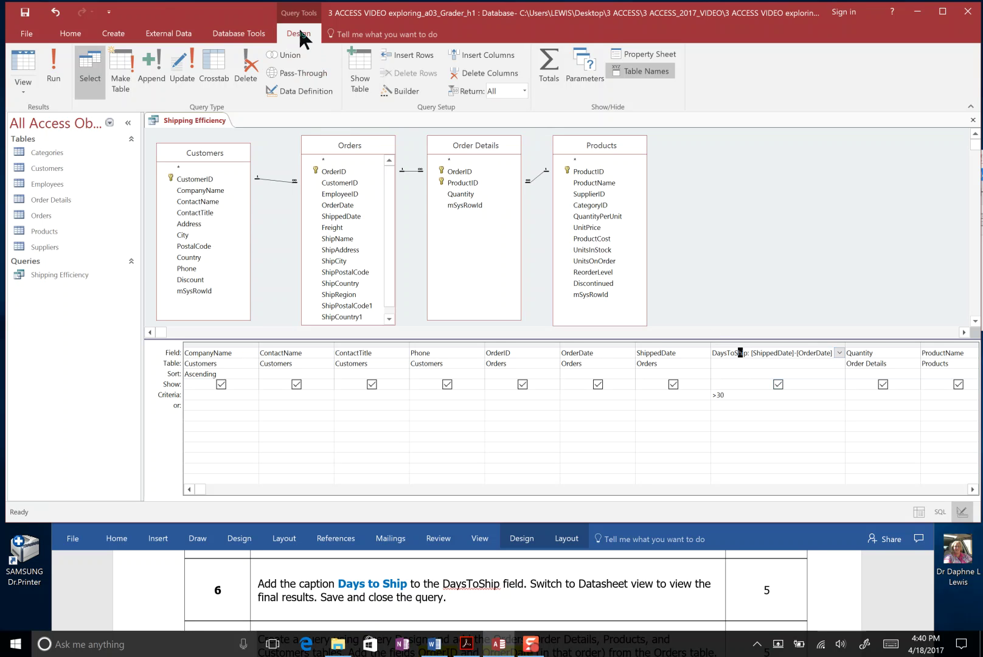
Step: Set the DaysToShip field's caption to 'Days to Ship' in the Property Sheet
click(636, 54)
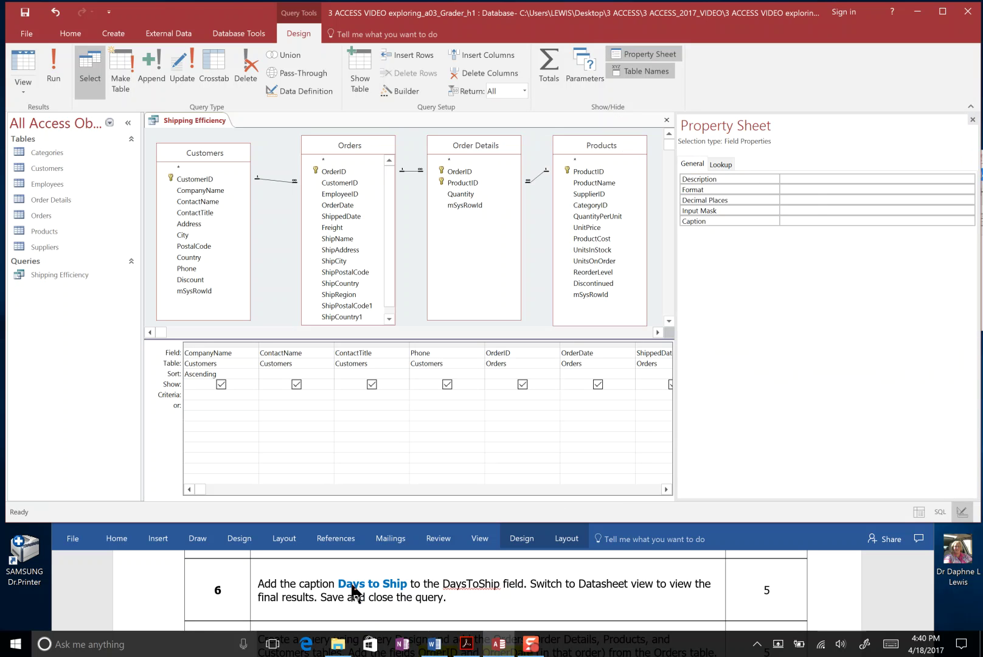
click(788, 221)
text(Days )
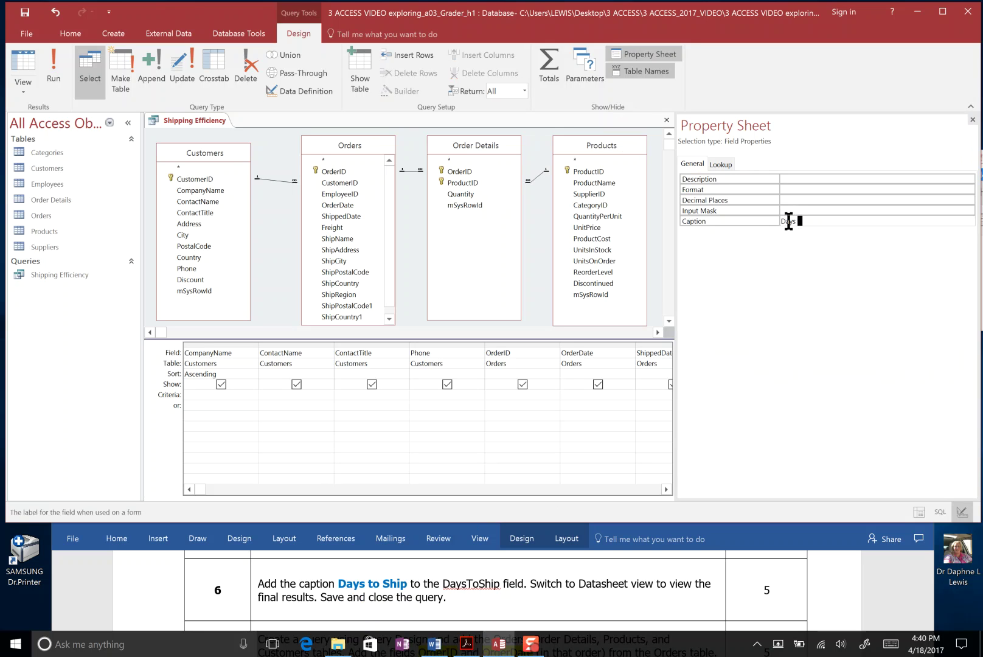
text(to Ship)
click(803, 190)
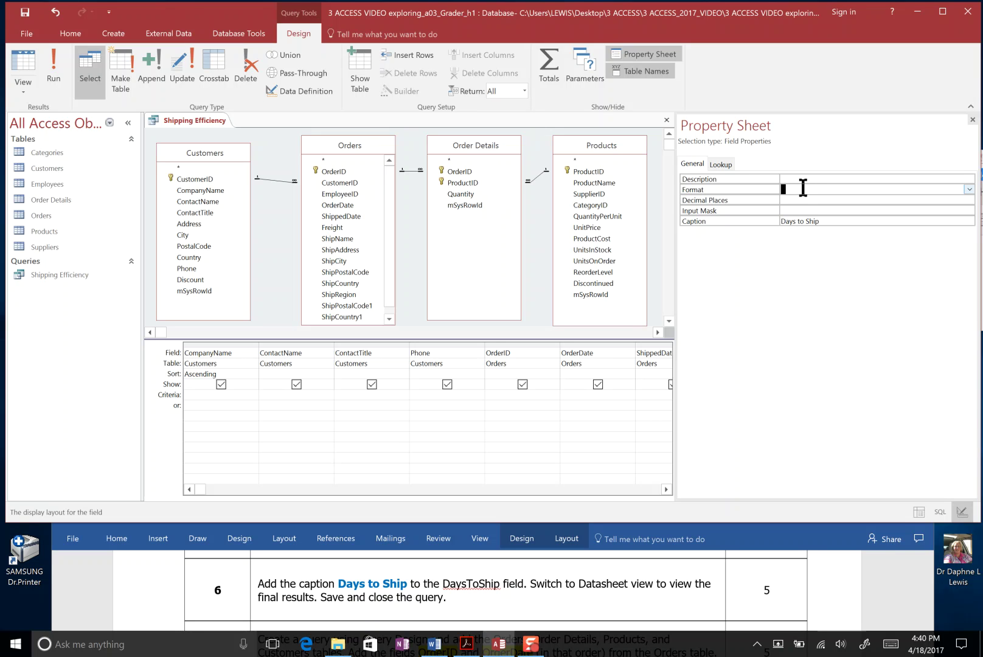
Step: Add a line break in the Word instructions and switch the query to Datasheet View
click(531, 583)
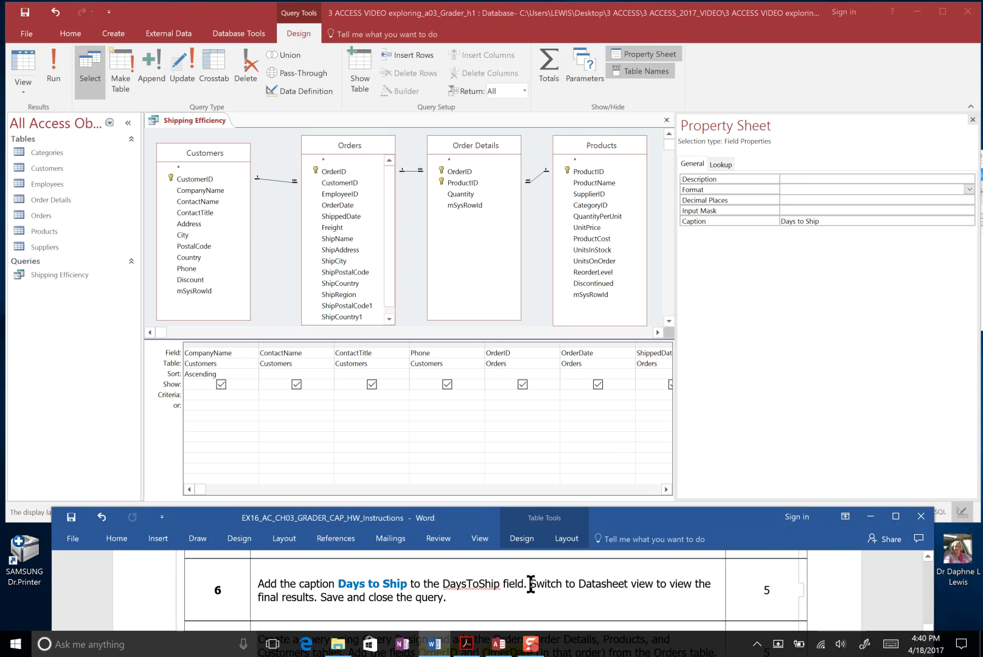
key(Return)
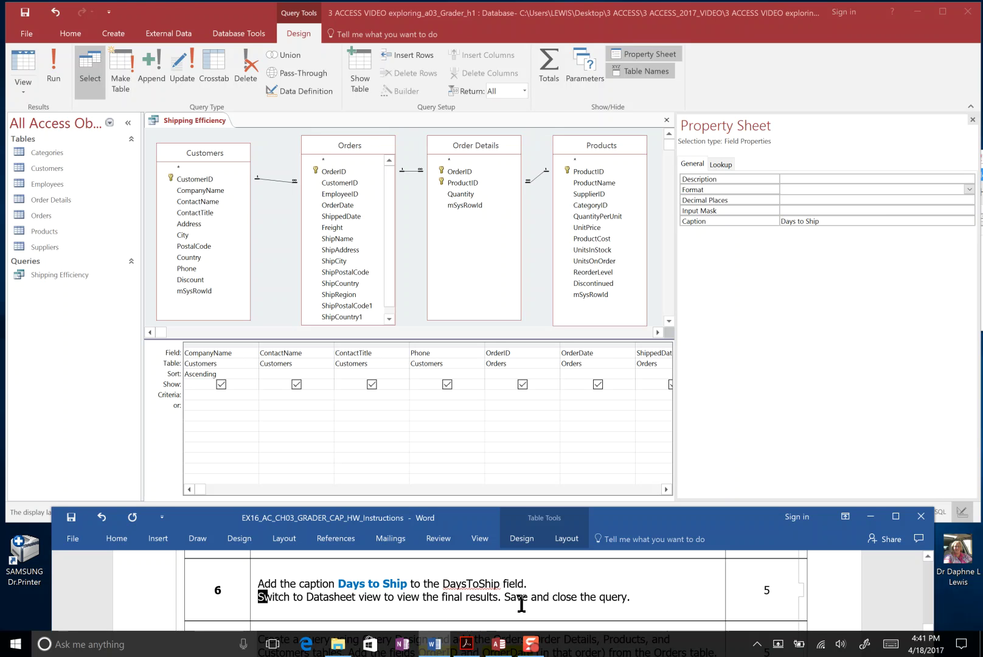
click(27, 85)
click(28, 90)
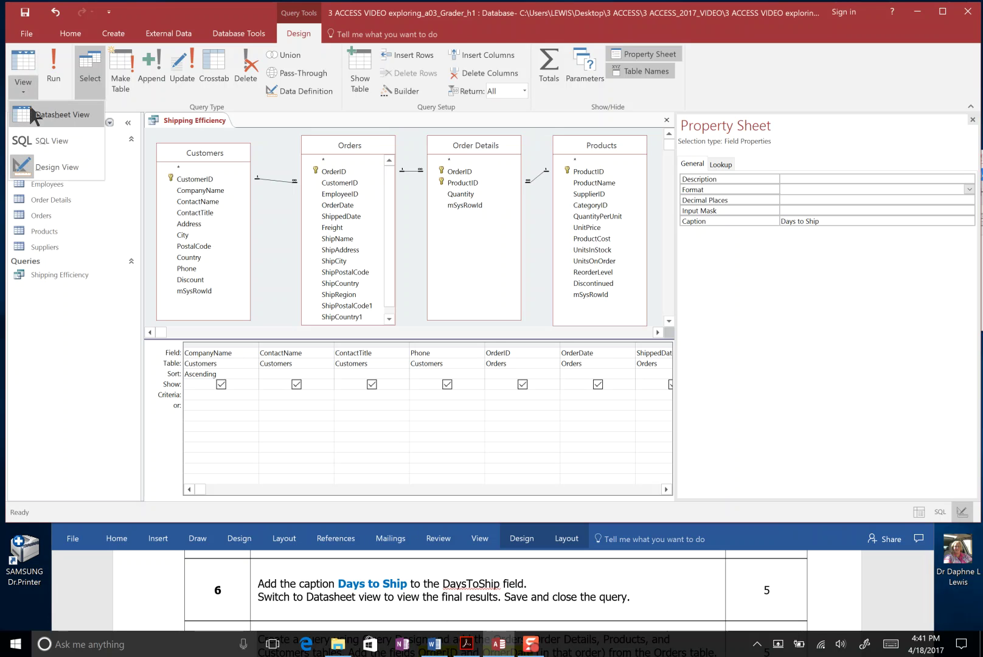
click(30, 106)
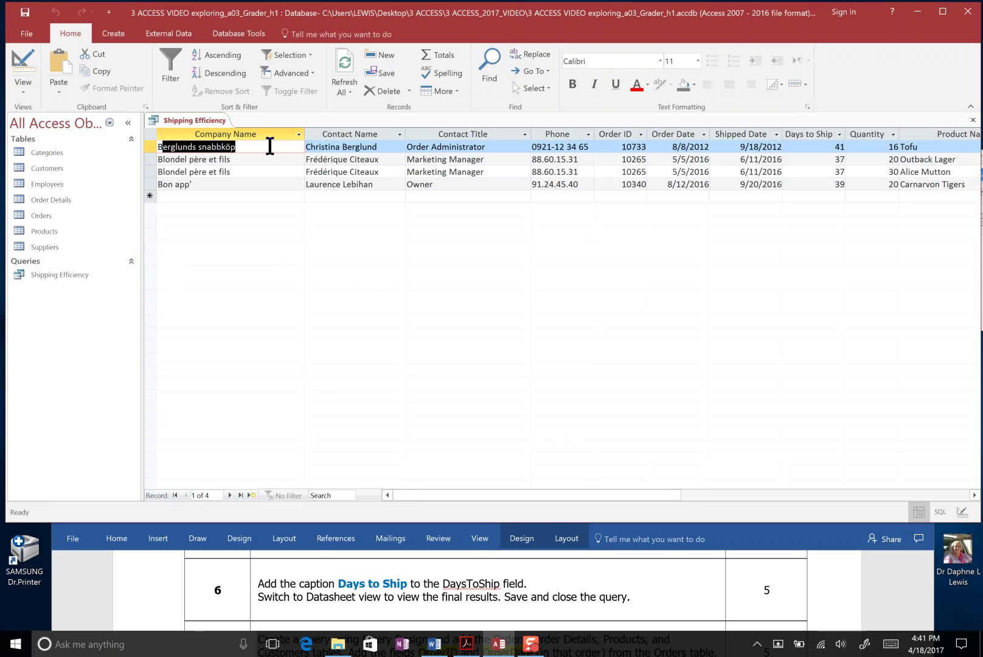
drag(406, 494, 503, 495)
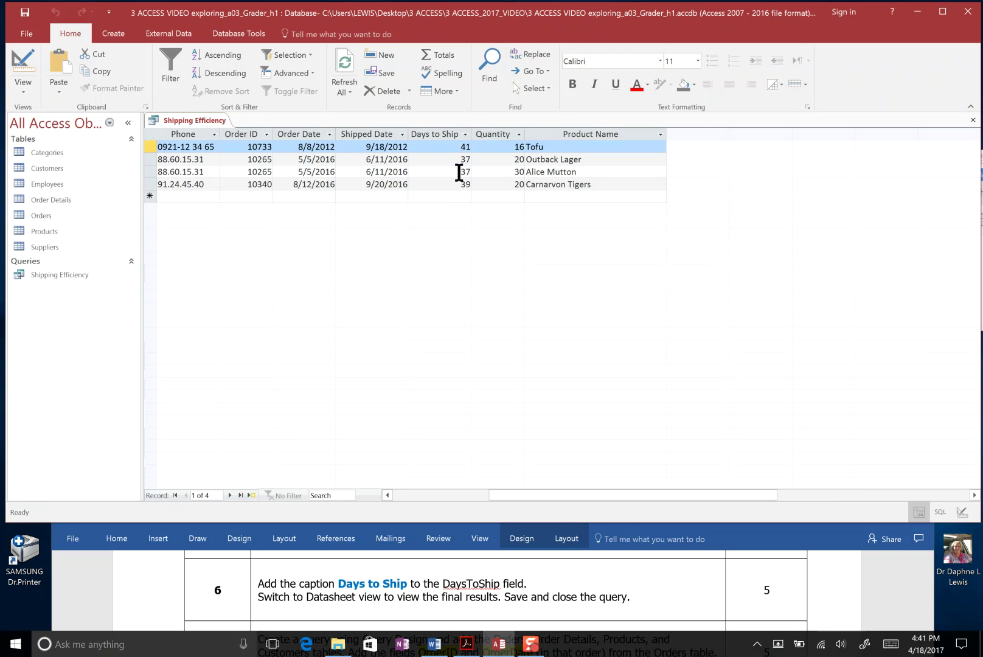
click(549, 146)
click(517, 147)
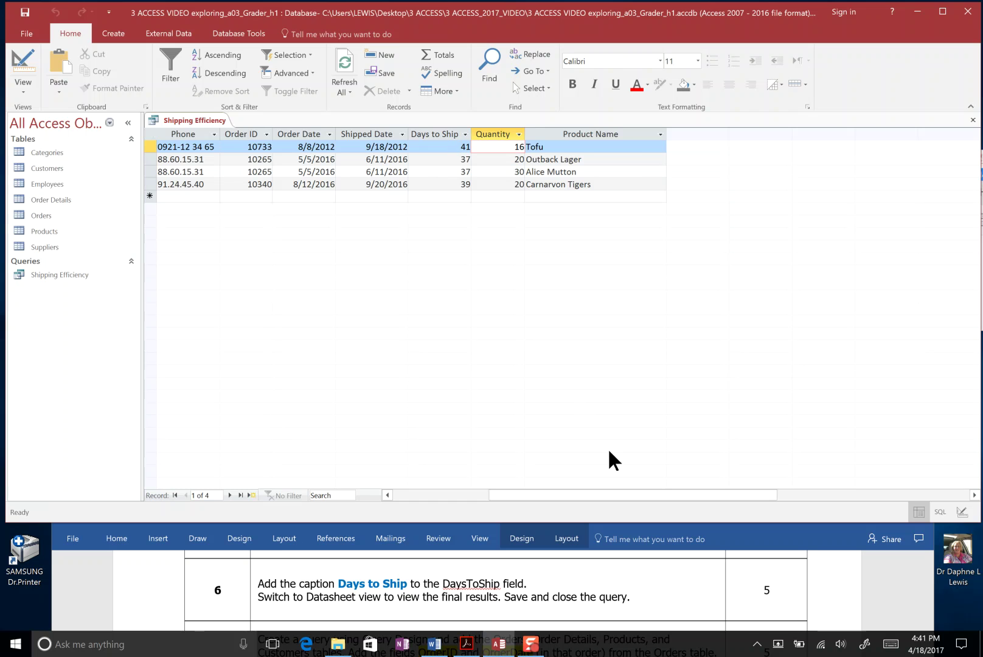
drag(588, 493, 434, 500)
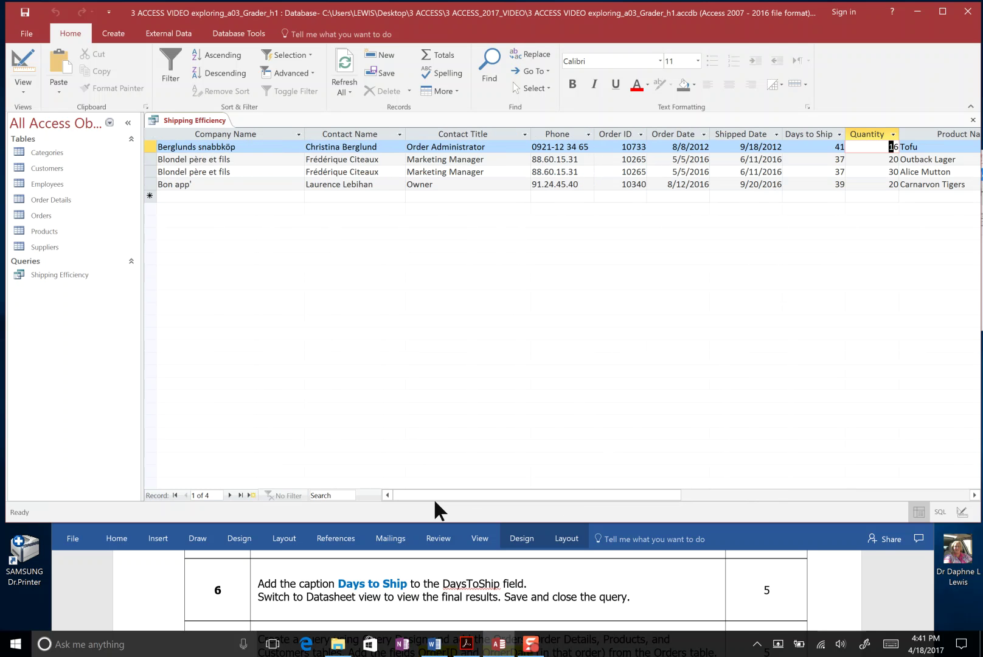
right_click(184, 116)
Step: Save and close the Shipping Efficiency query, then scroll the instructions to step 7
click(195, 126)
right_click(184, 116)
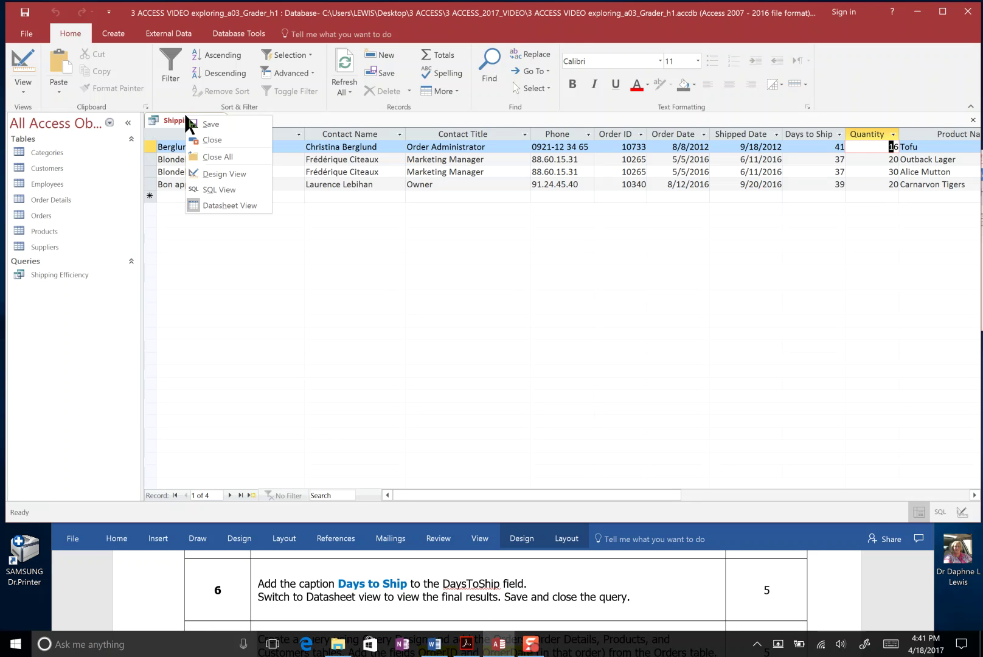
click(199, 142)
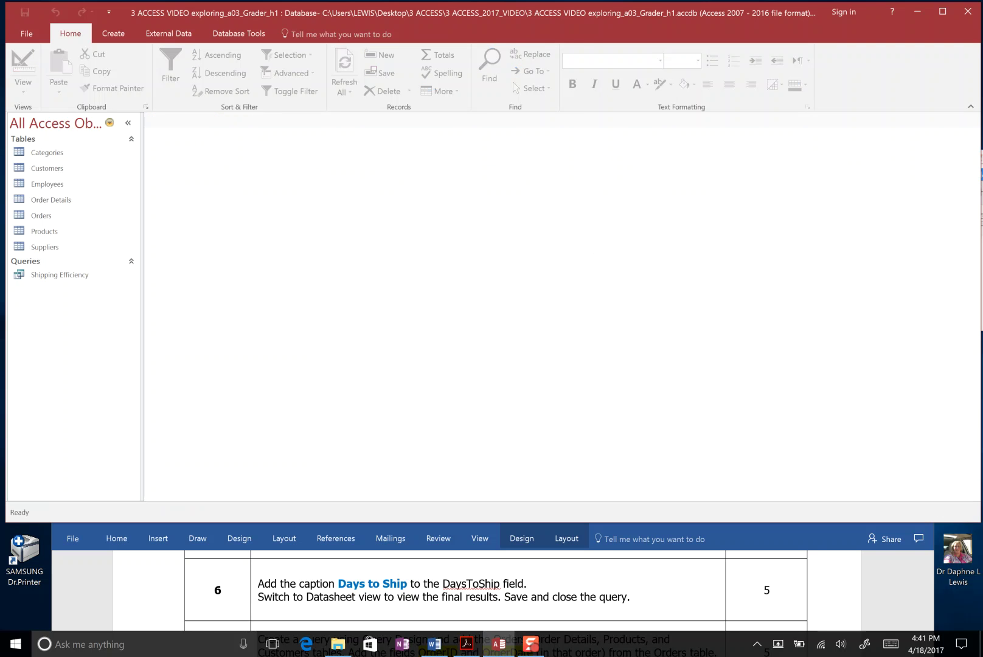
key(alt+Tab)
scroll(486, 591, down, 2)
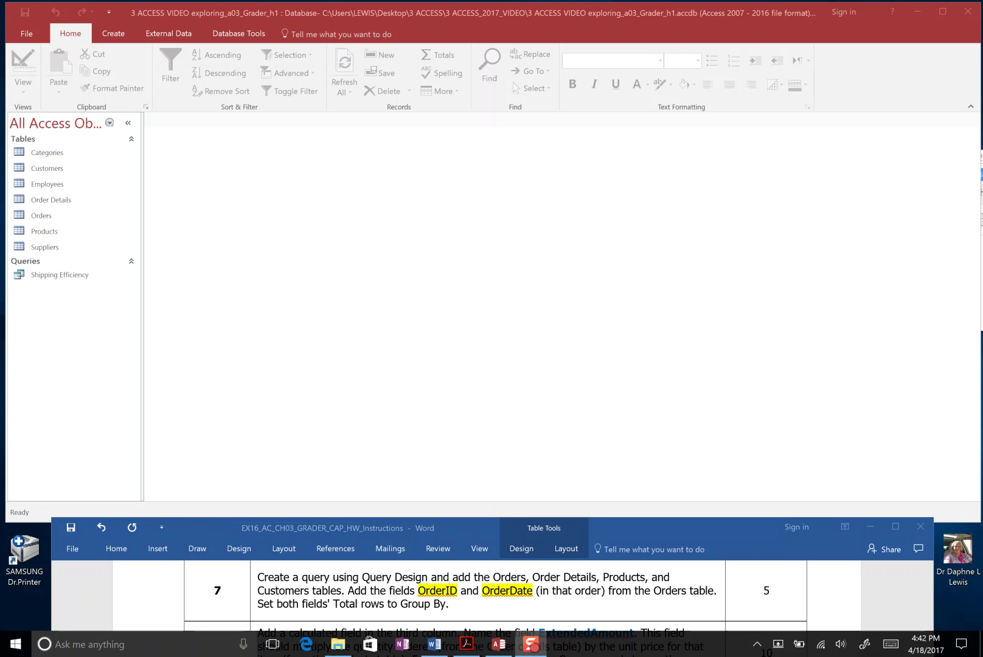
Step: Create a new Query Design and dismiss Show Table and the Property Sheet
click(117, 34)
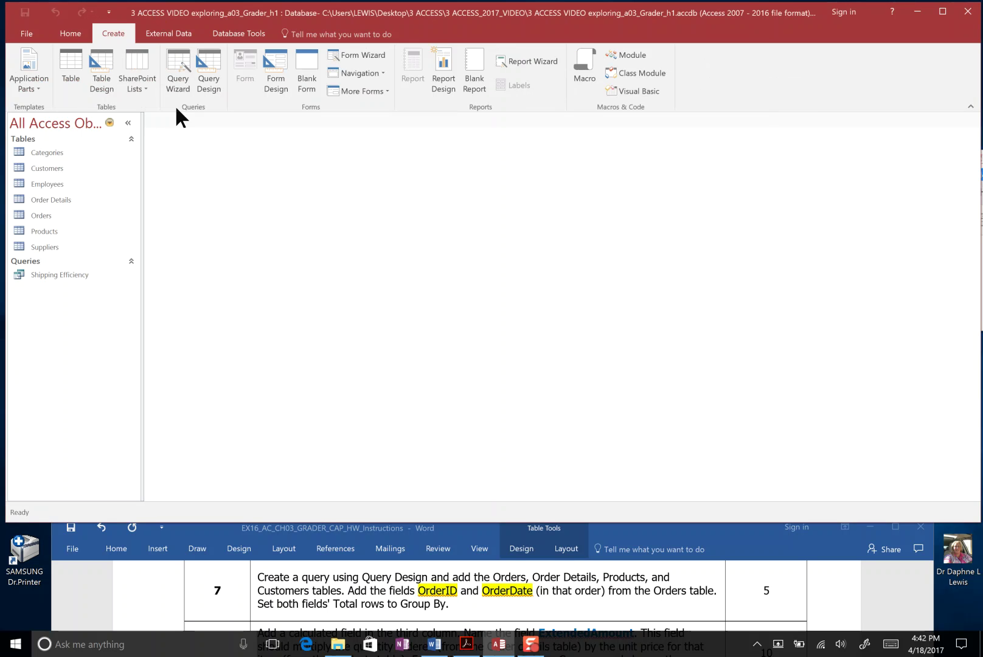
click(216, 90)
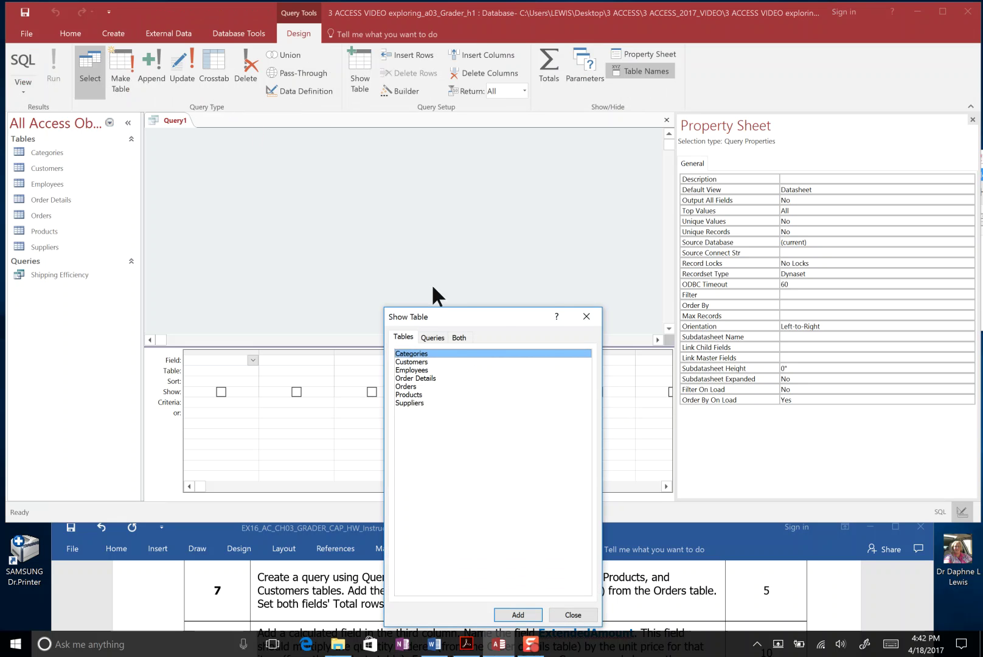
drag(494, 323, 503, 202)
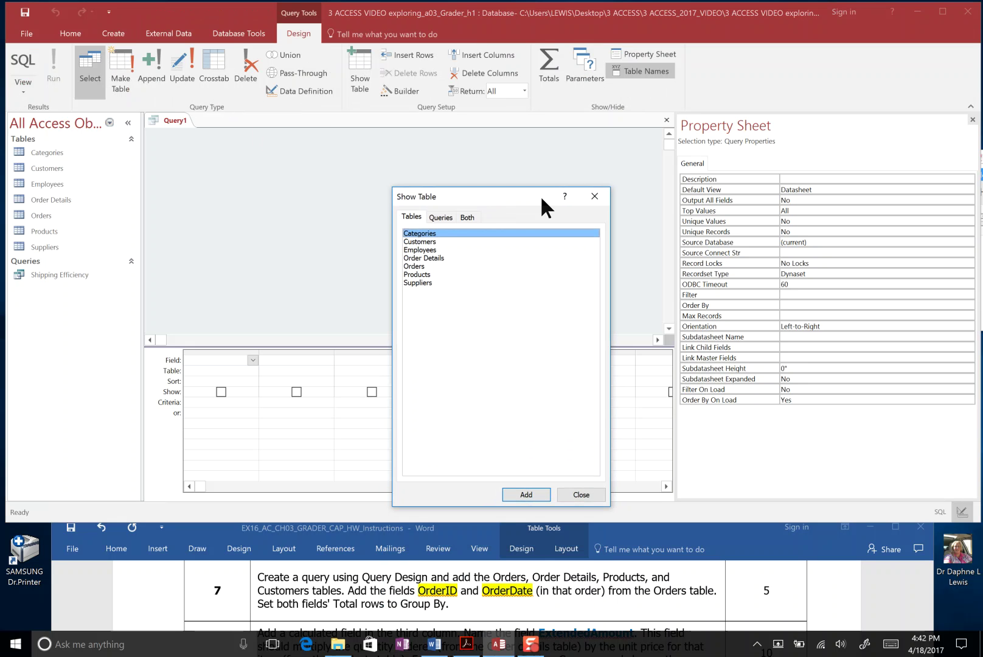
click(594, 197)
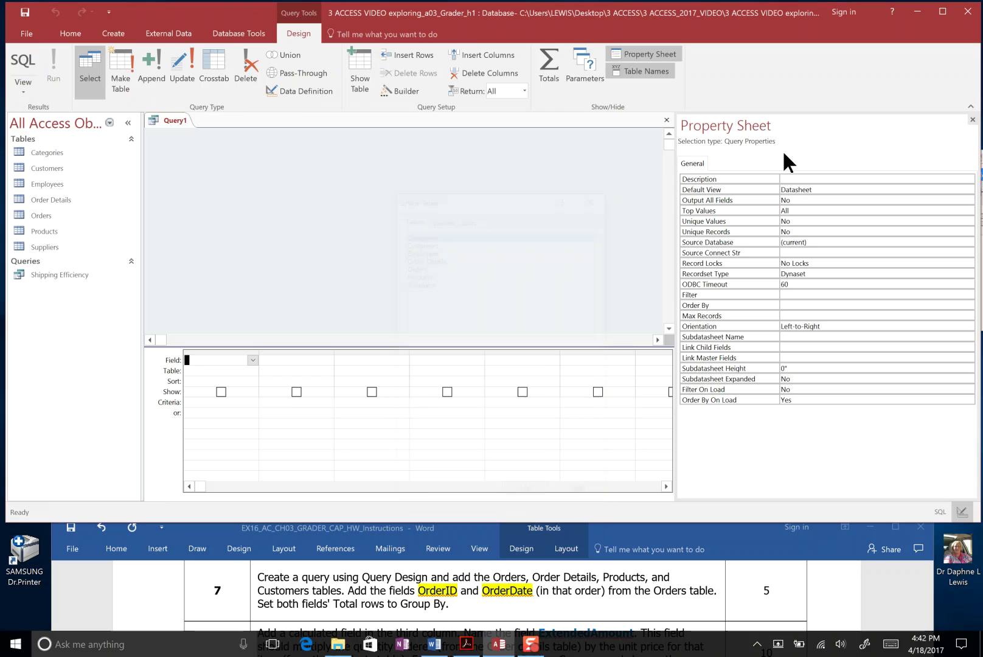
click(972, 120)
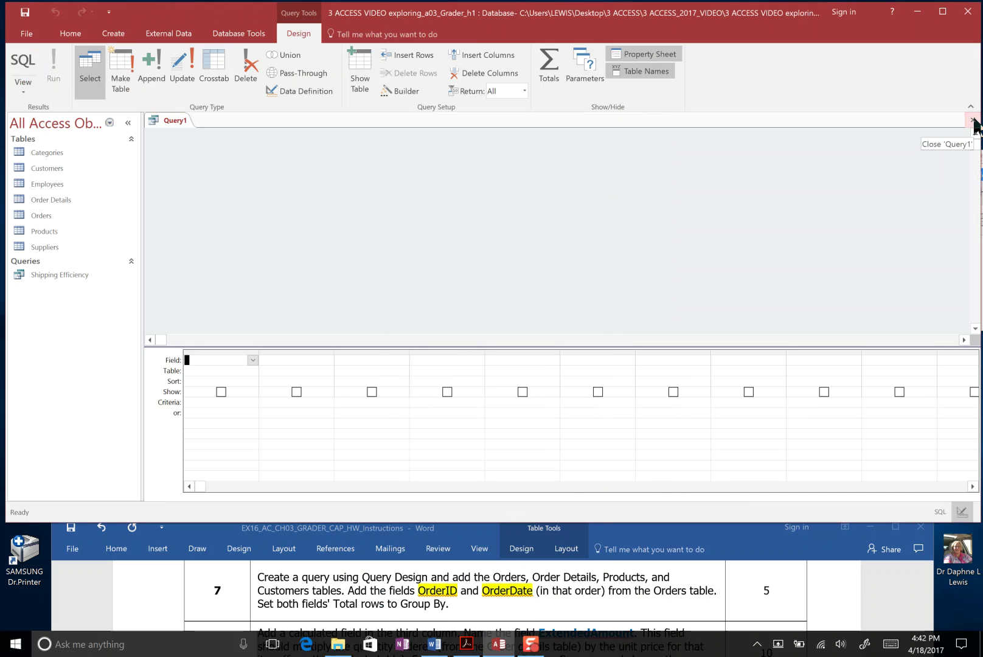
Step: Reopen Show Table beside the grid and select step 7's table names in Word
click(356, 78)
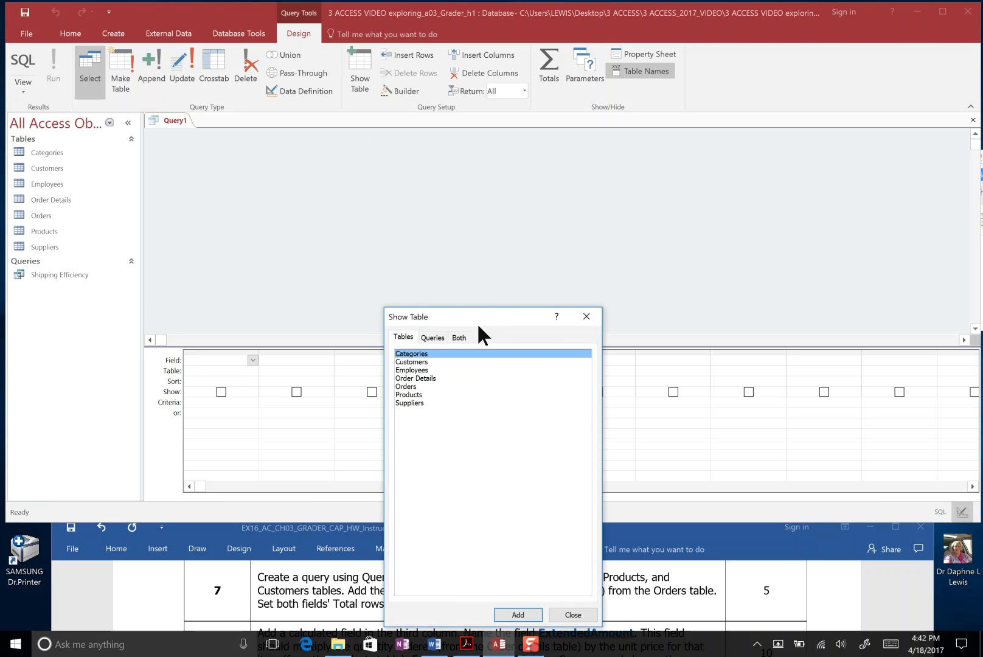
drag(528, 302, 737, 126)
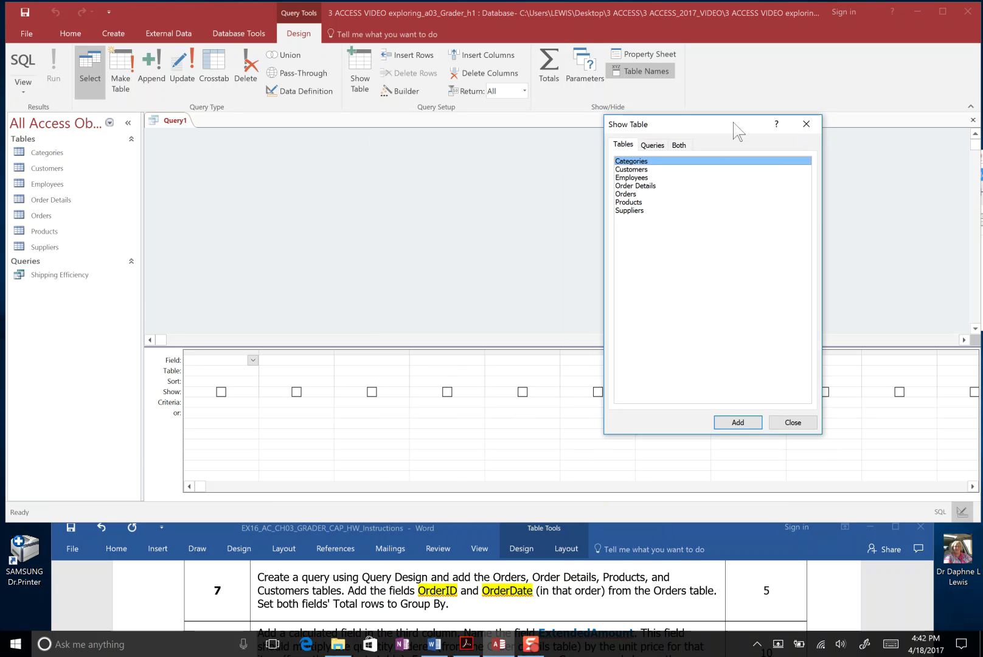
click(439, 579)
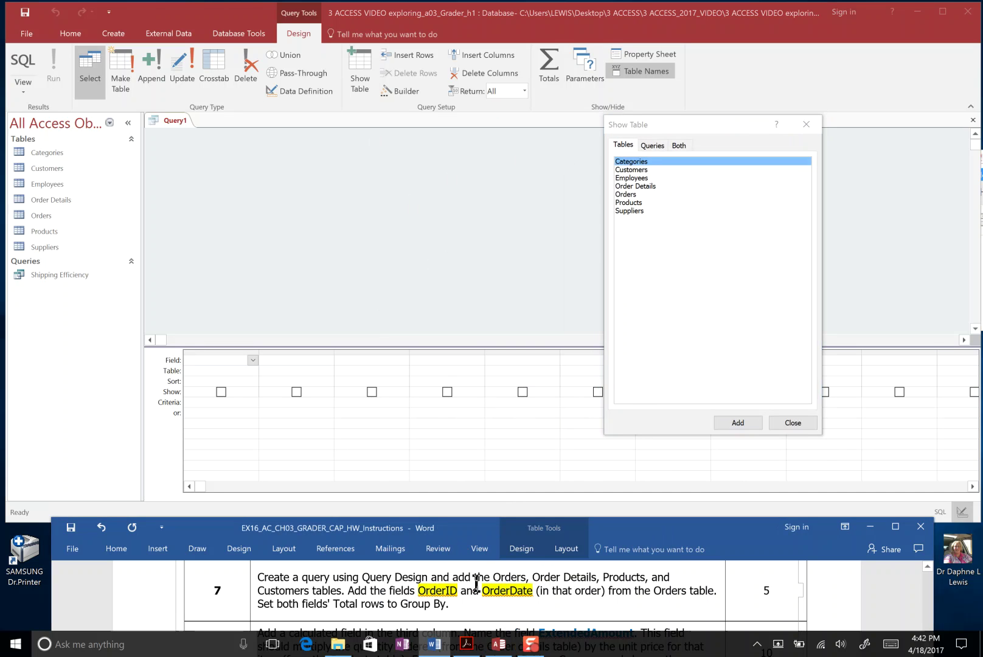
drag(495, 576, 312, 589)
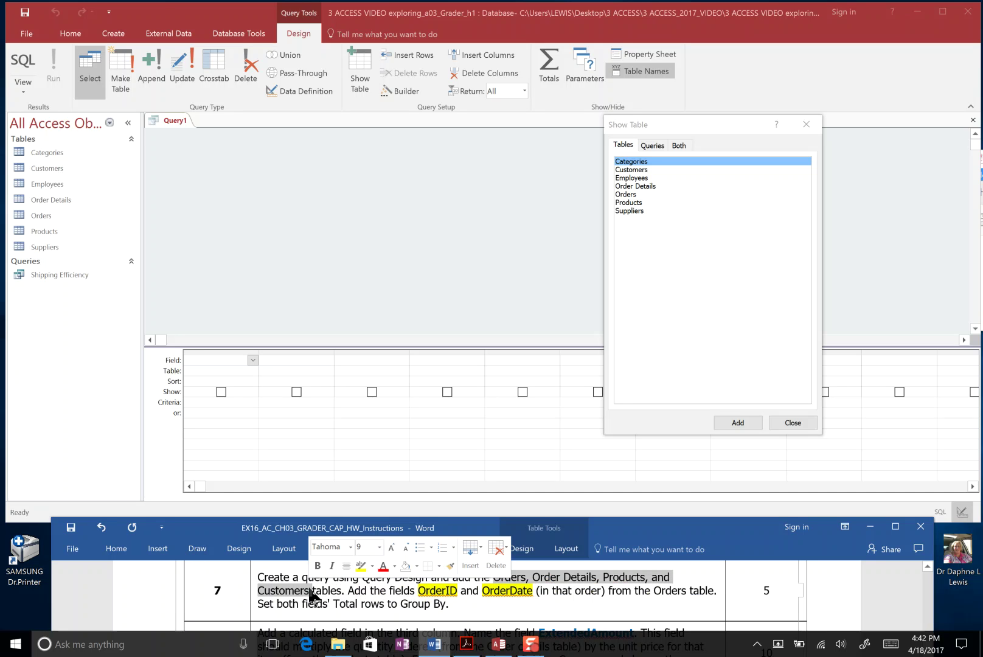
Step: Highlight the four table names in turquoise and add the Orders table to Query1
click(372, 567)
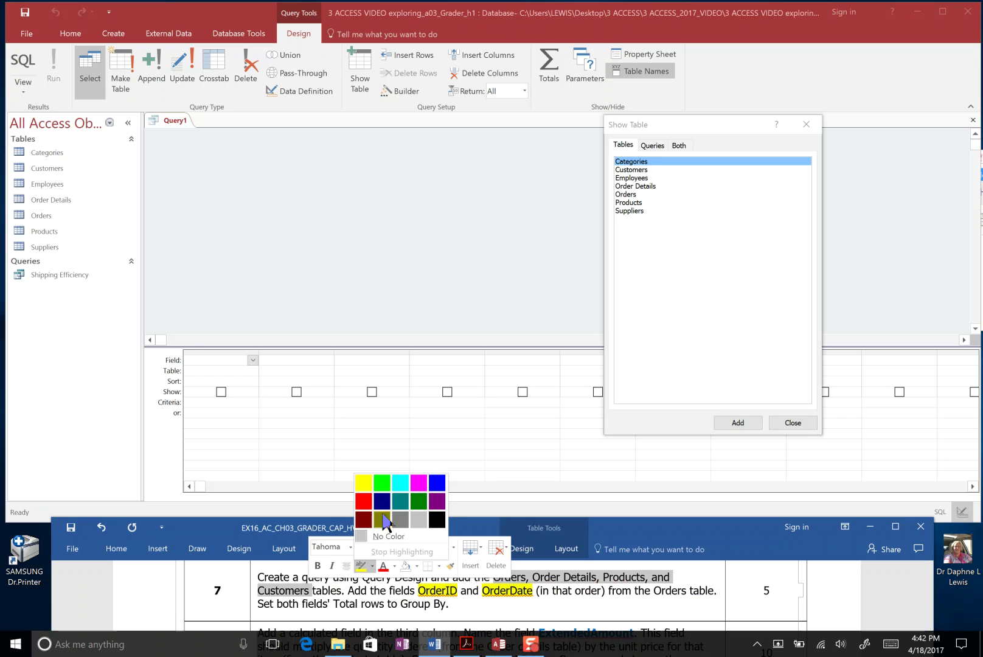
click(401, 485)
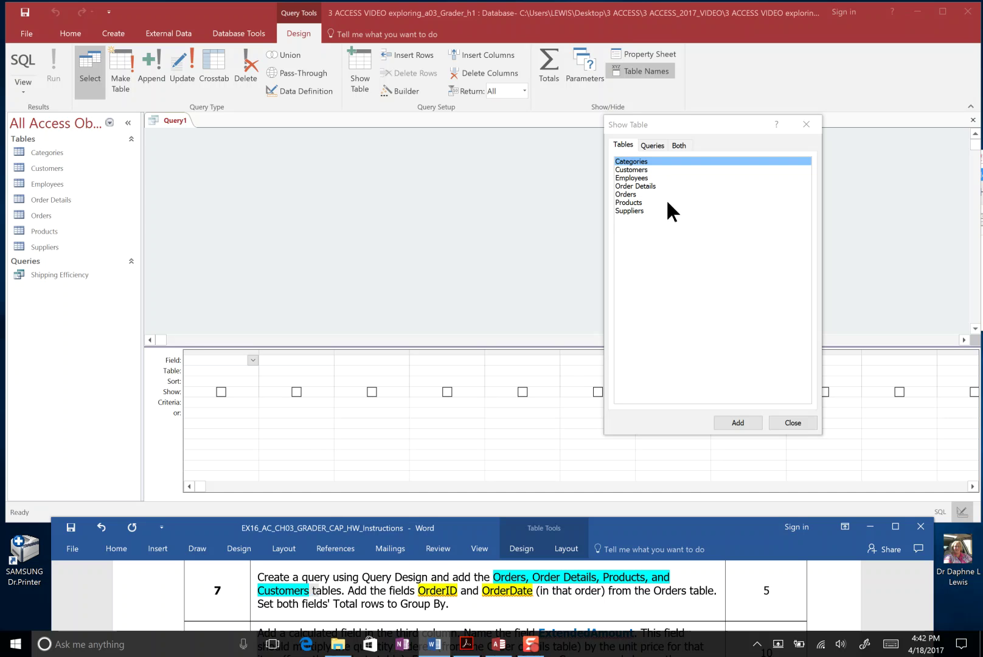
double_click(633, 195)
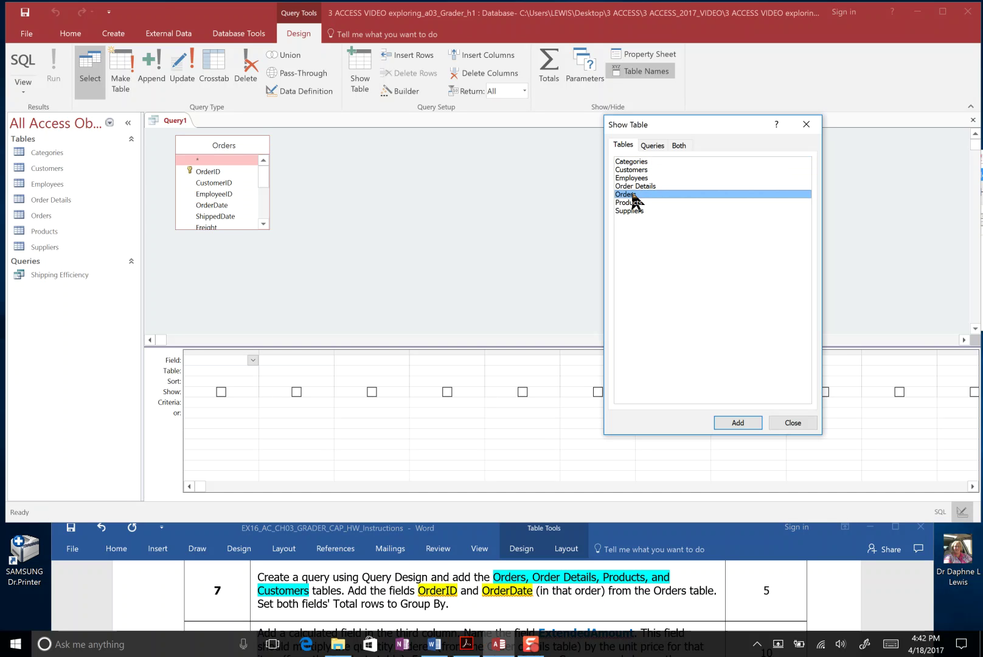
Step: Add Order Details, Products and Customers to Query1, then close Show Table
double_click(651, 185)
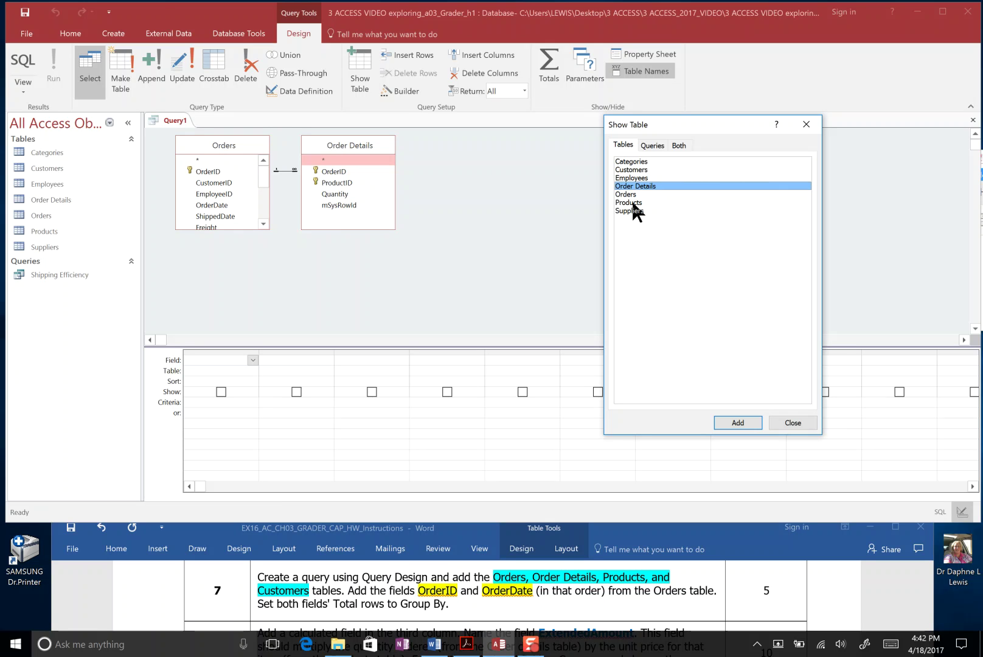
double_click(633, 202)
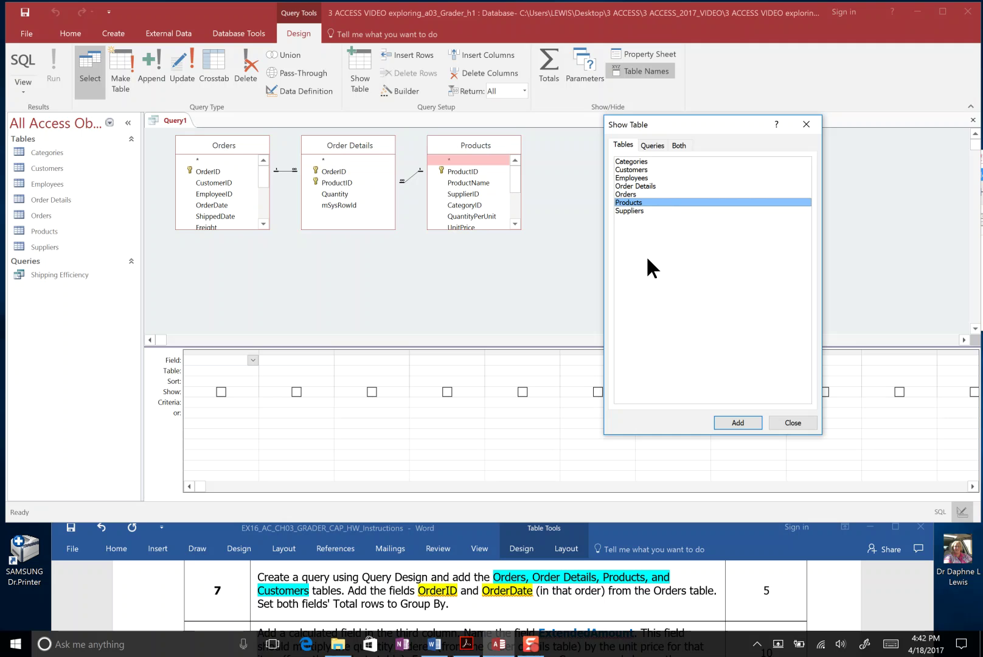
double_click(633, 170)
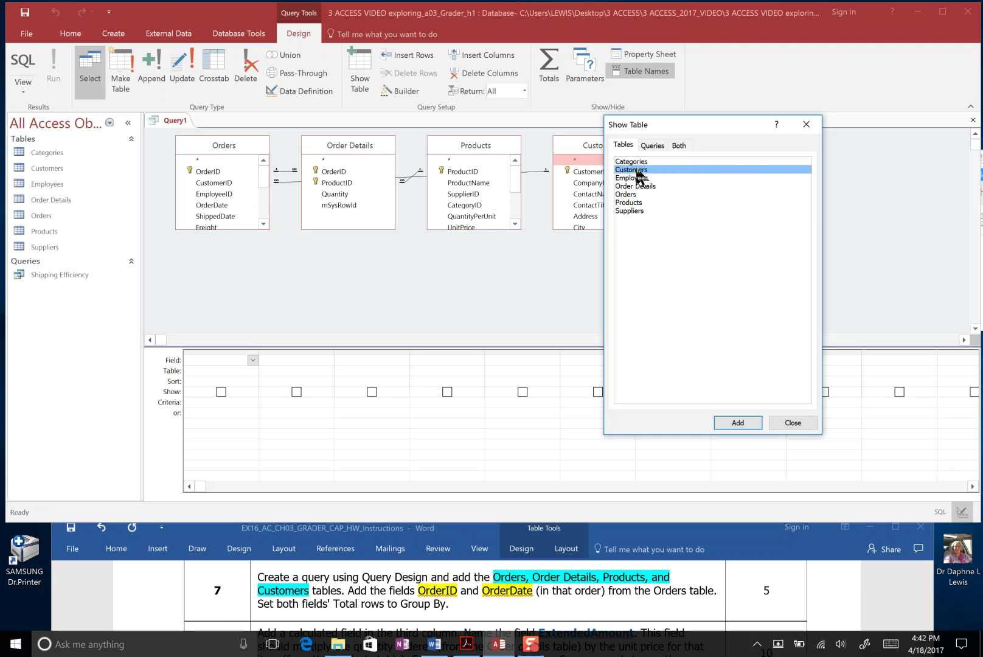
click(797, 418)
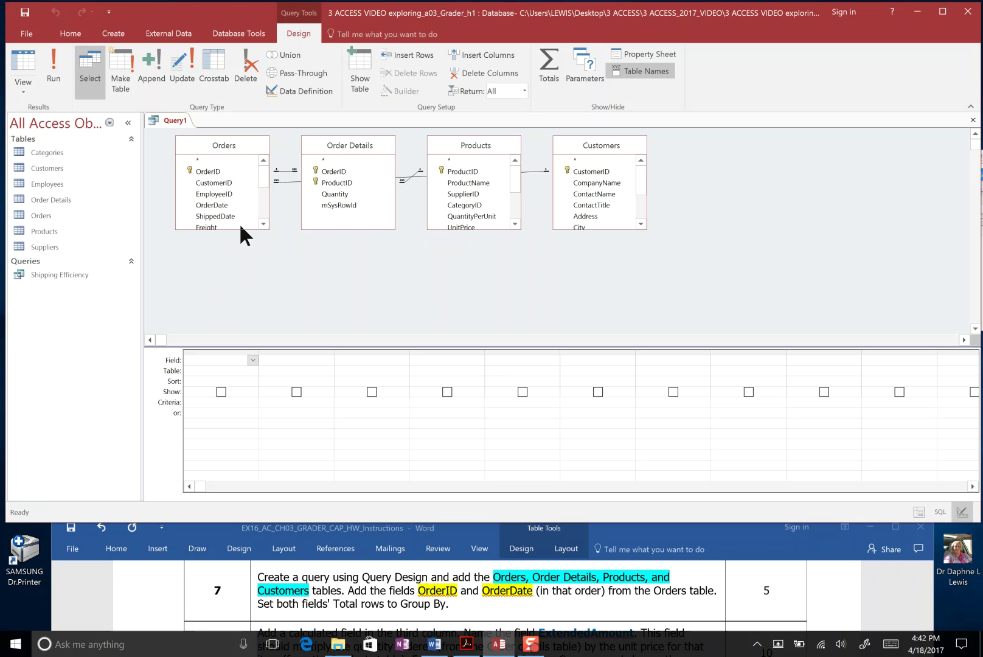
Step: Stretch the Orders, Order Details, Products and Customers field lists down so every field shows
drag(239, 228, 251, 334)
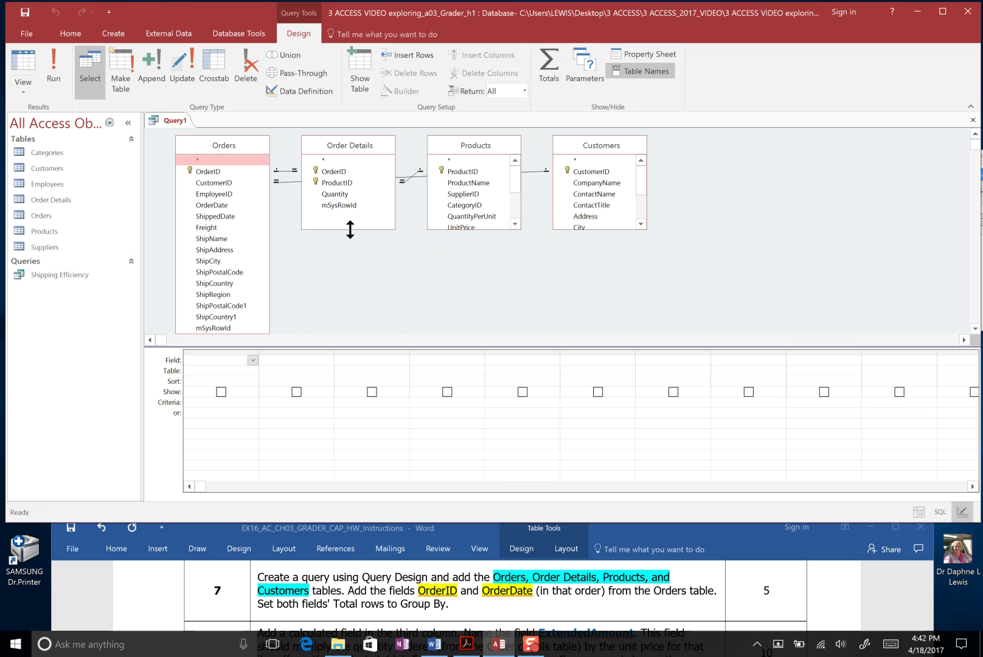
drag(351, 229, 354, 334)
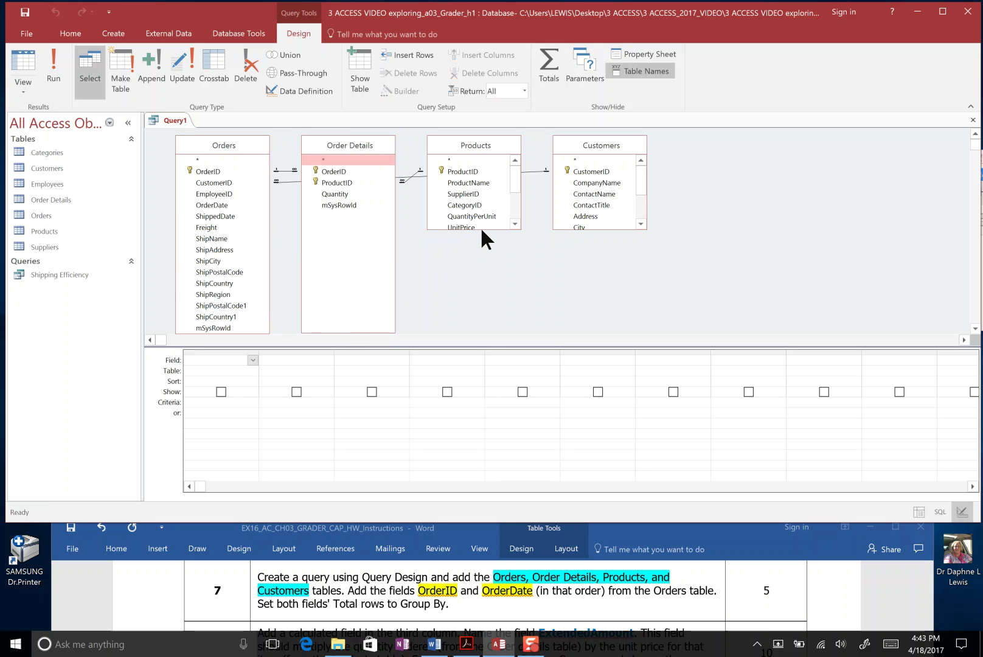
drag(492, 230, 507, 330)
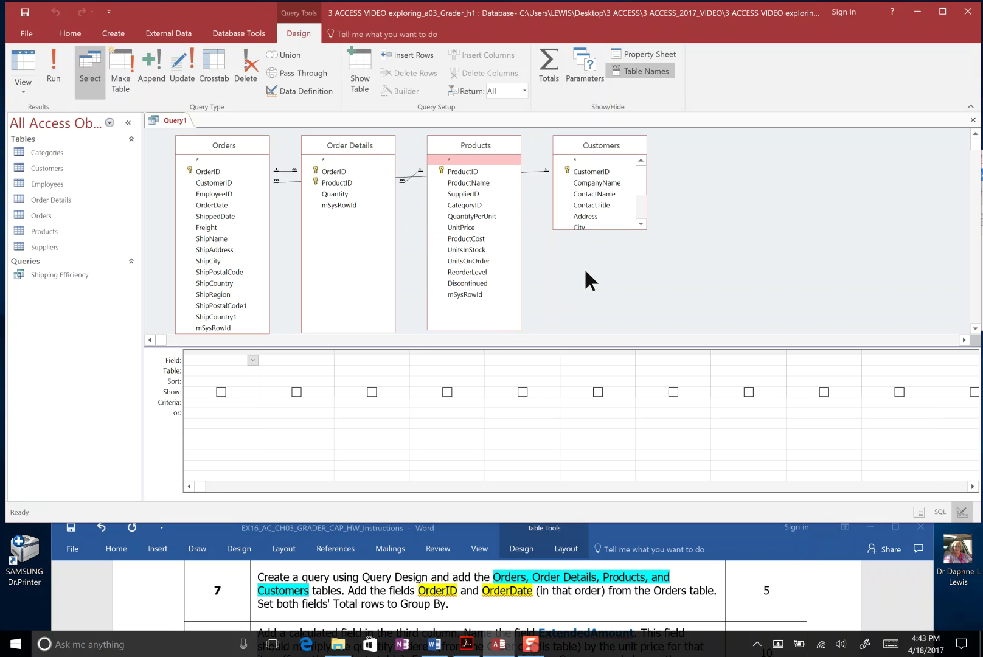
drag(611, 229, 620, 329)
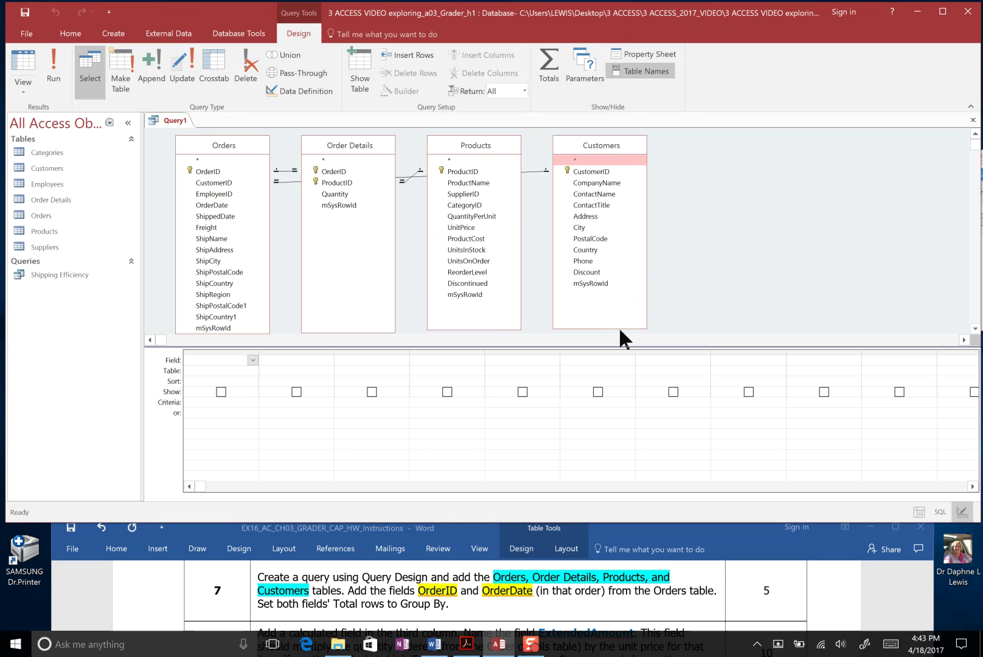
Step: Add OrderID and OrderDate from Orders as the first two query columns
double_click(217, 169)
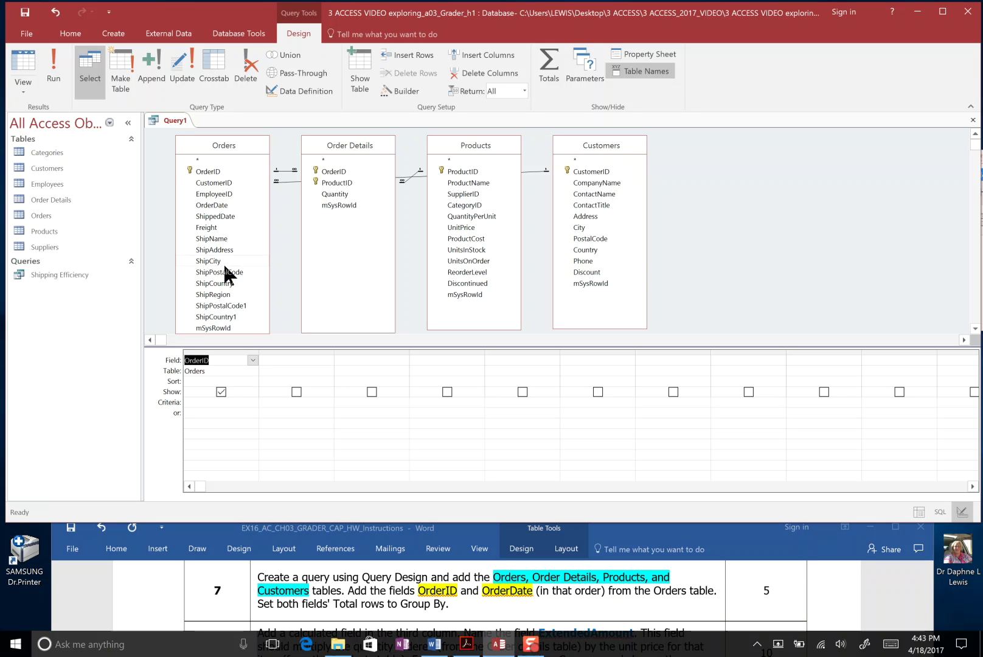
double_click(221, 205)
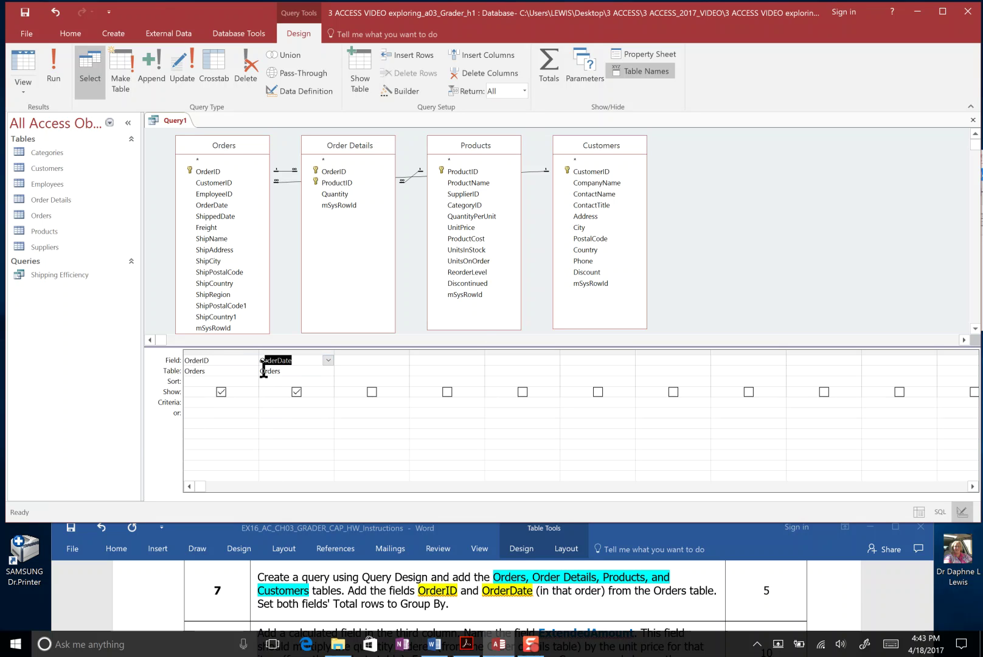
Step: Turn on Totals so OrderID and OrderDate both show Group By
click(550, 71)
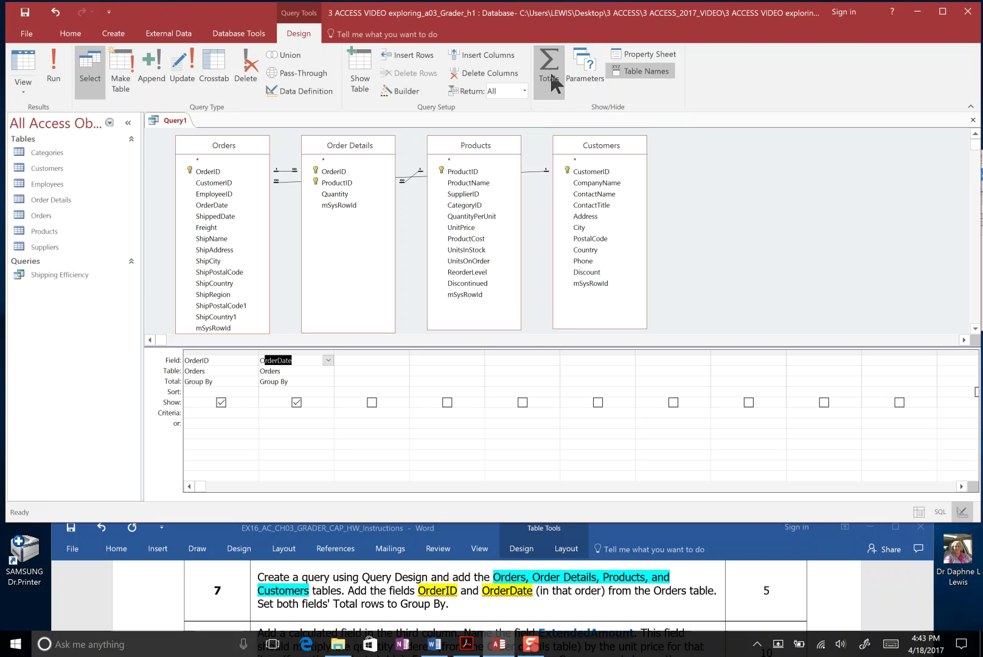